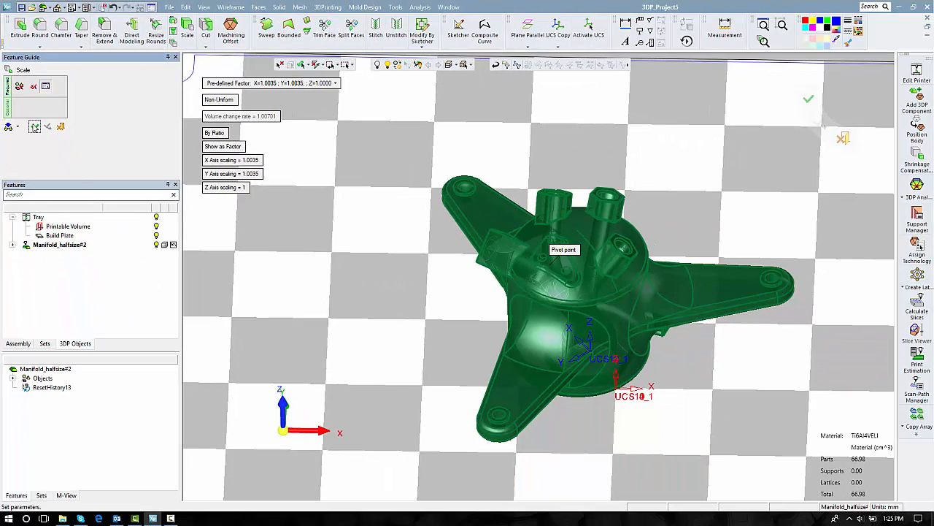
- Apply the non-uniform scaling of 1.0035 in X and Y and 1 in Z, and display the manifold solid as transparent
click(34, 127)
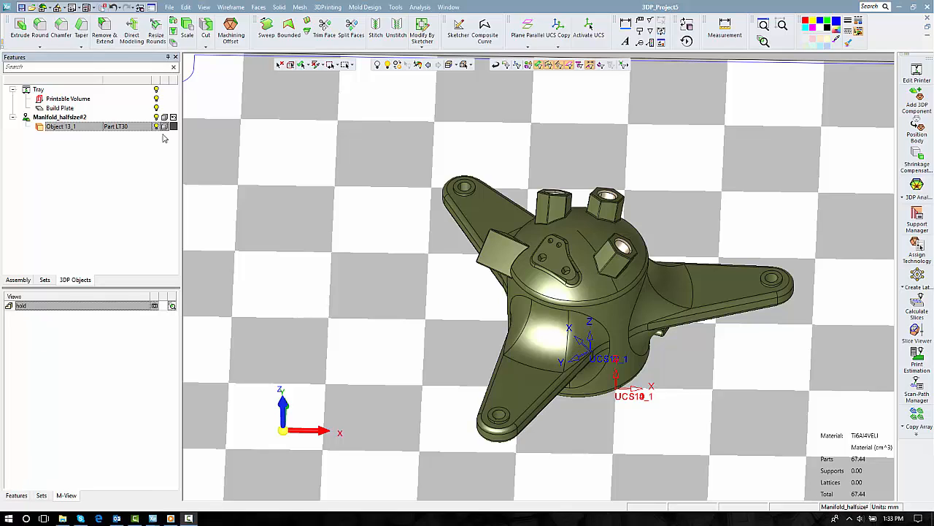
click(164, 127)
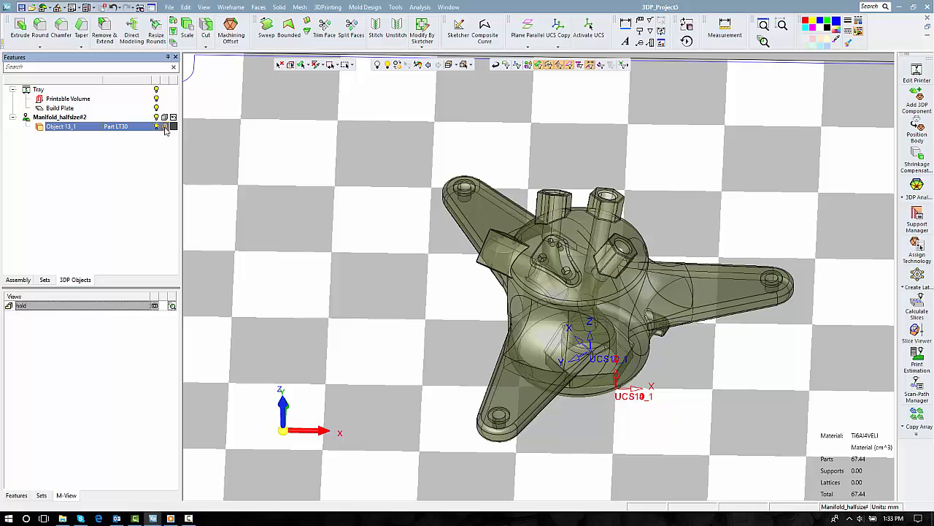
- Sketch a circle about 8.07 mm in diameter on the square boss's end face, centred on its hole
middle_drag(390, 262, 546, 251)
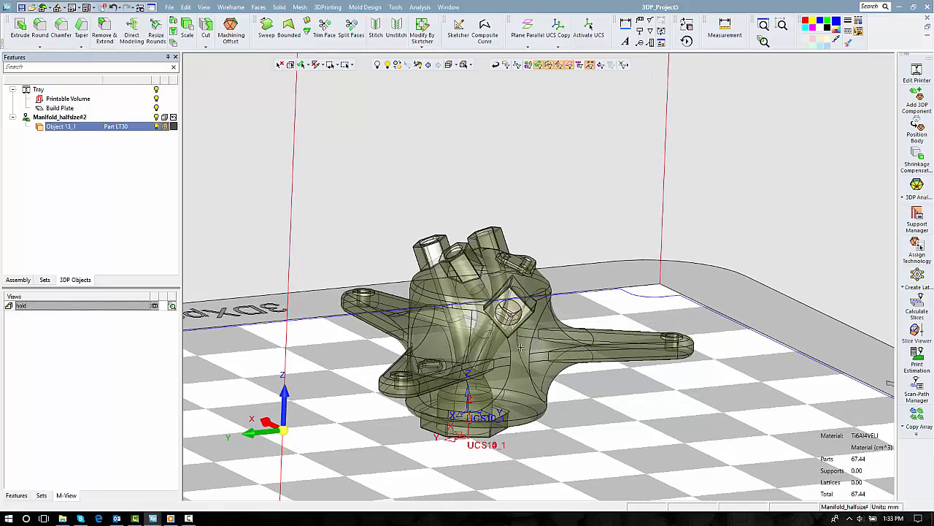
scroll(520, 349, up, 5)
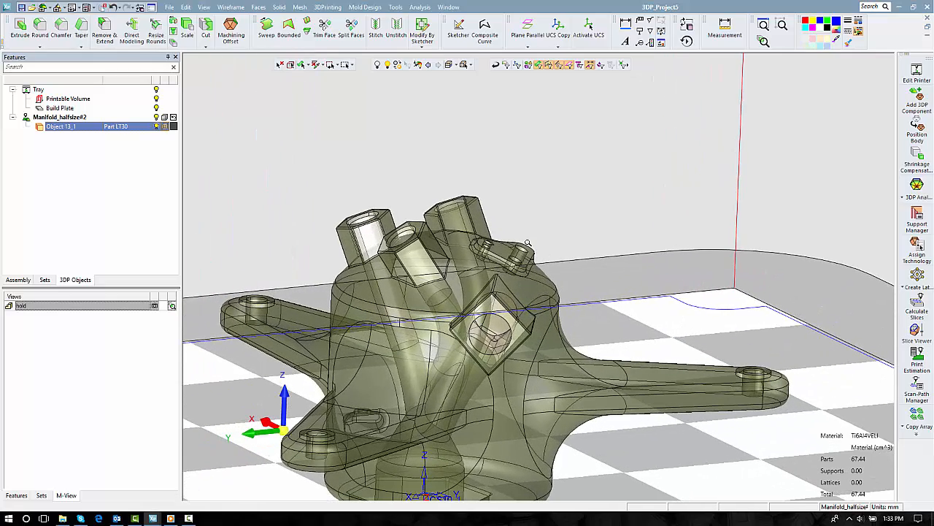
click(459, 36)
click(489, 322)
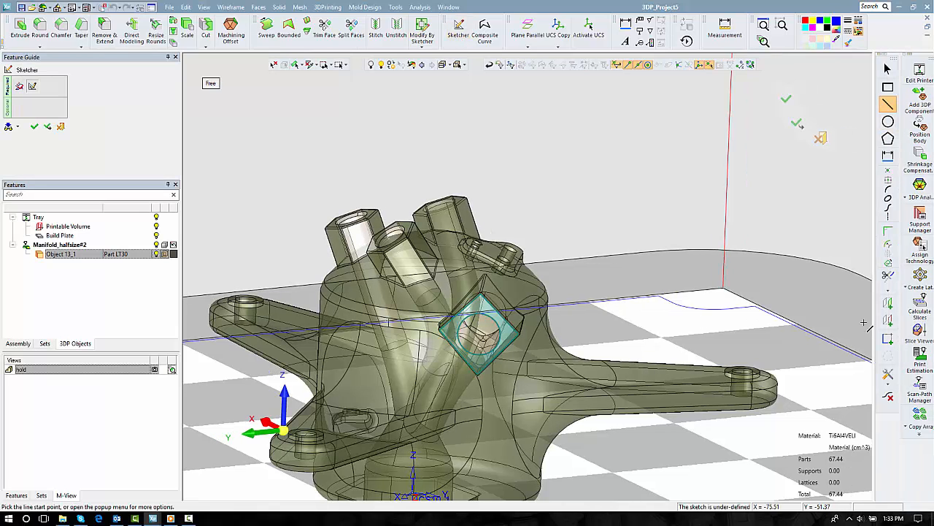
click(888, 319)
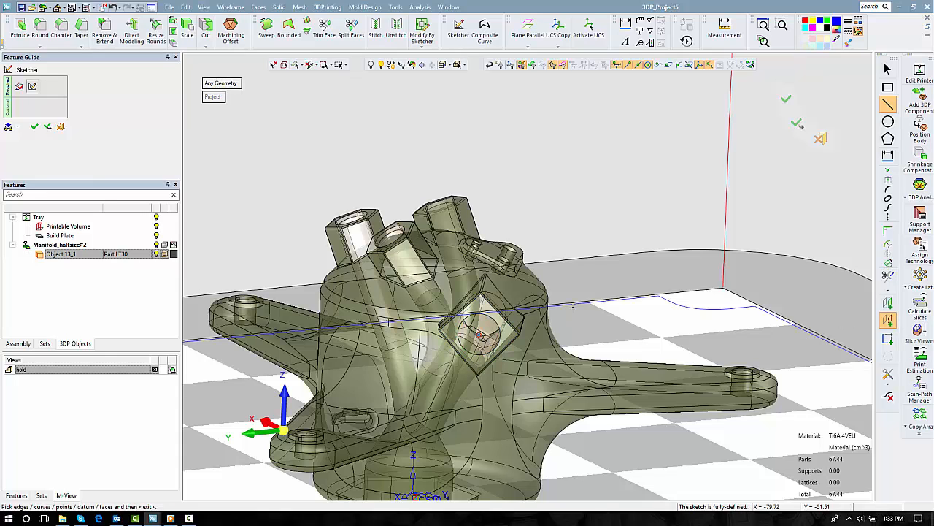
click(887, 121)
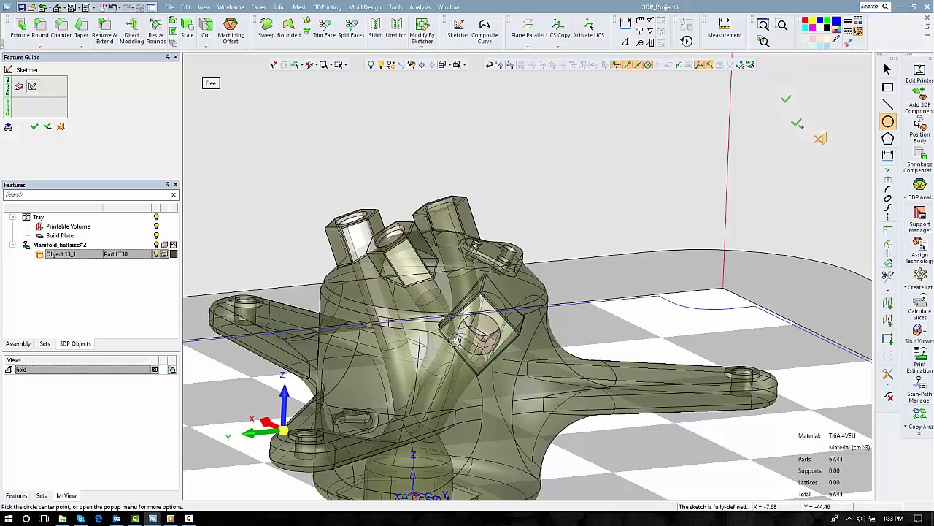
click(484, 333)
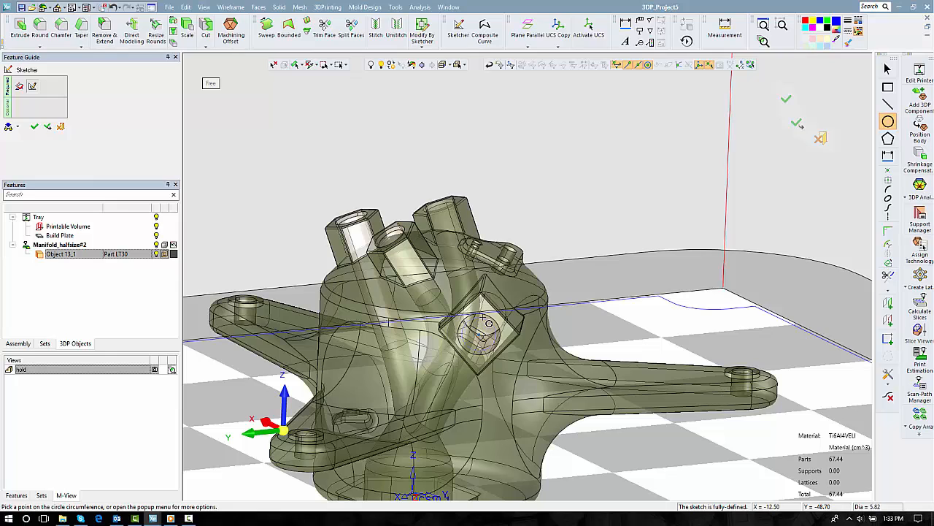
click(489, 319)
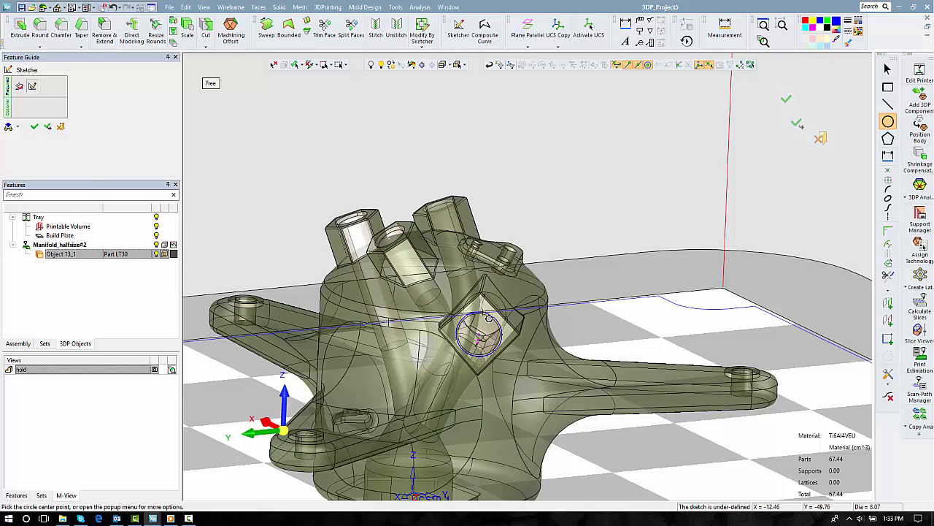
right_click(320, 151)
click(322, 155)
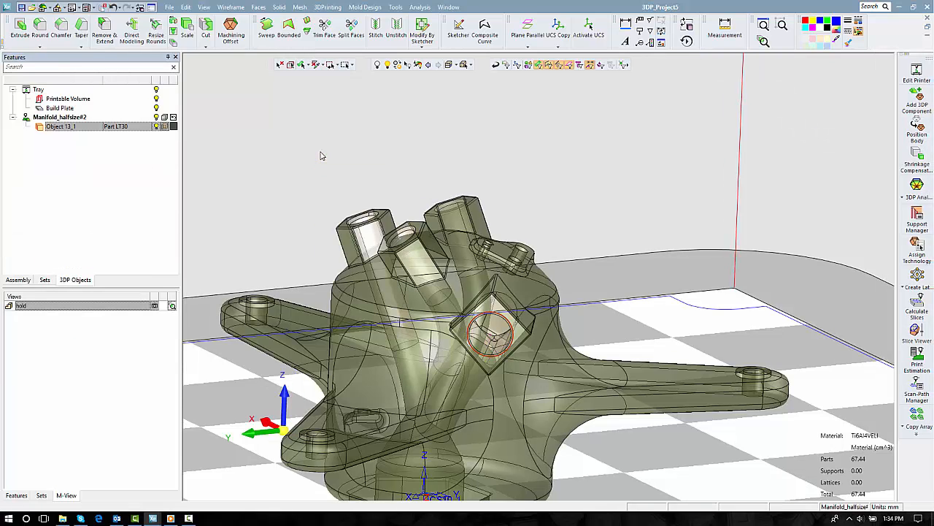
- Extrude the circle by reference to the inner end of the boss's hole as a new object, and assign it Part LT60
click(20, 30)
click(212, 82)
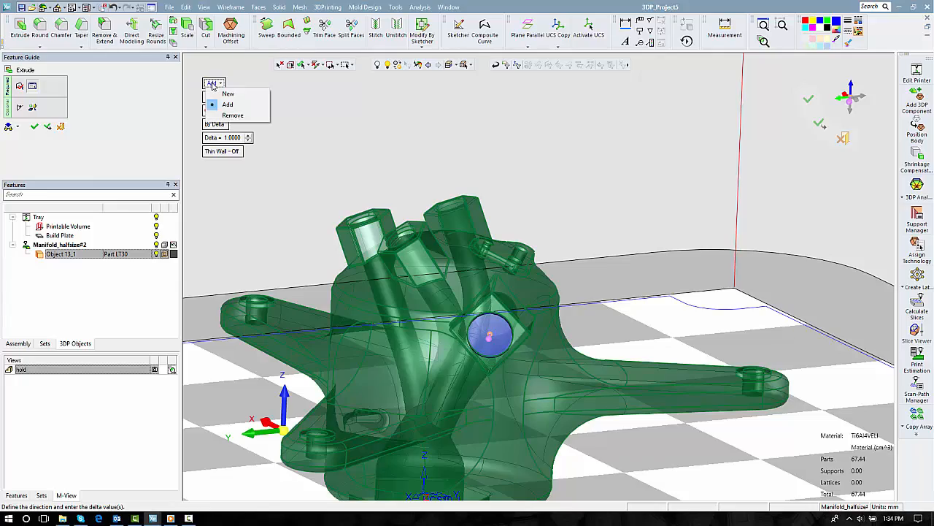
click(223, 95)
middle_drag(431, 173, 372, 186)
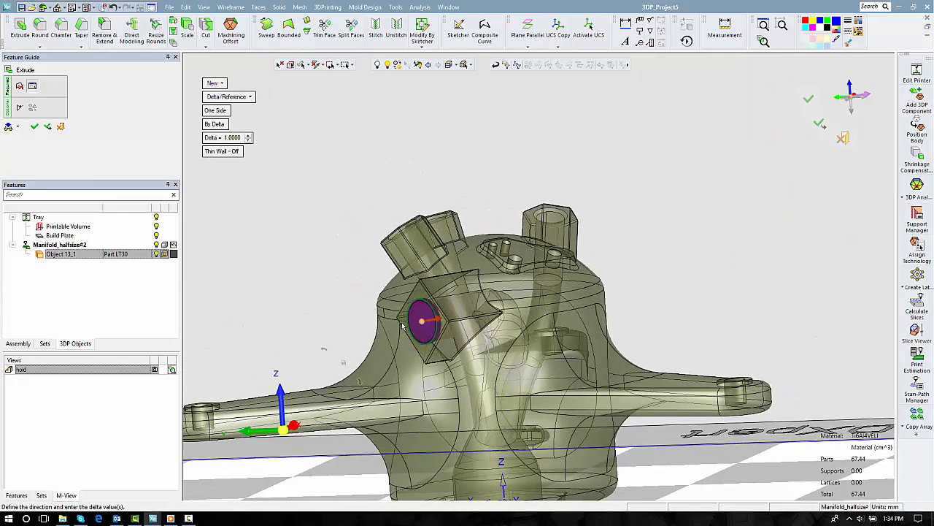
click(217, 124)
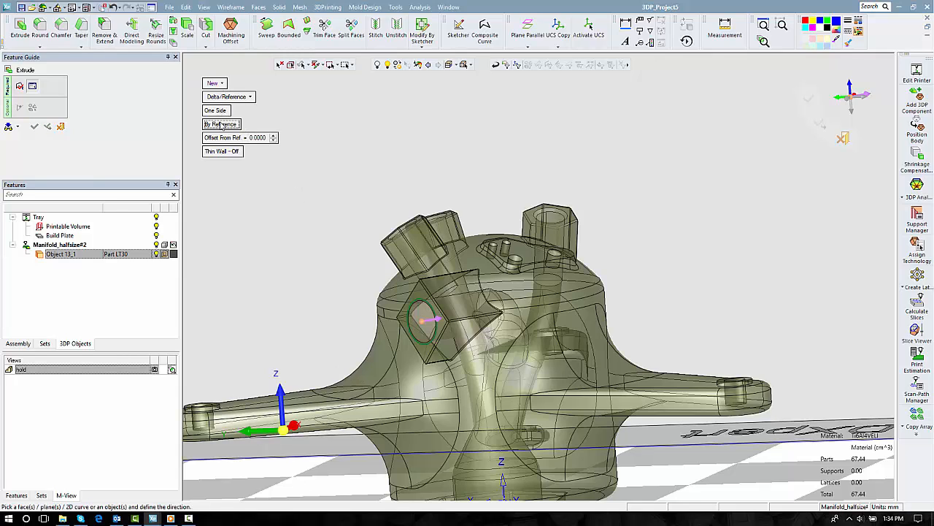
click(501, 306)
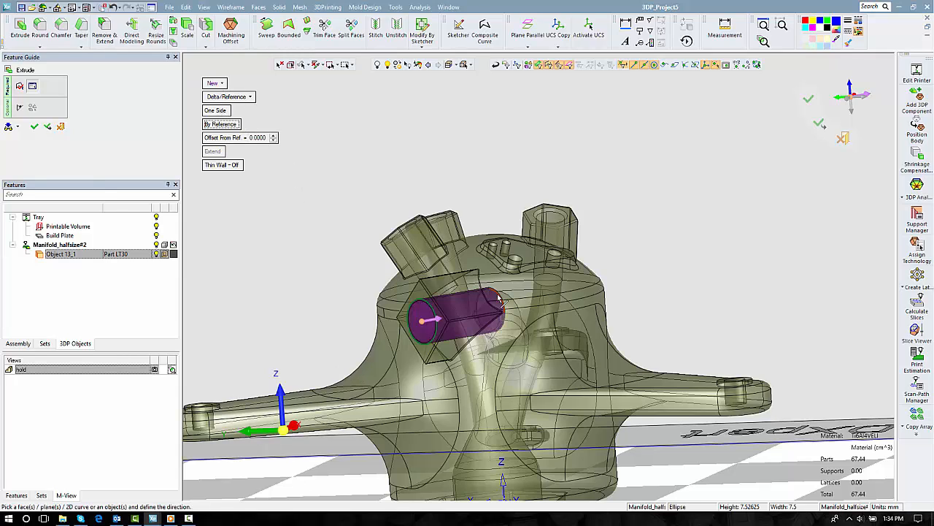
click(34, 127)
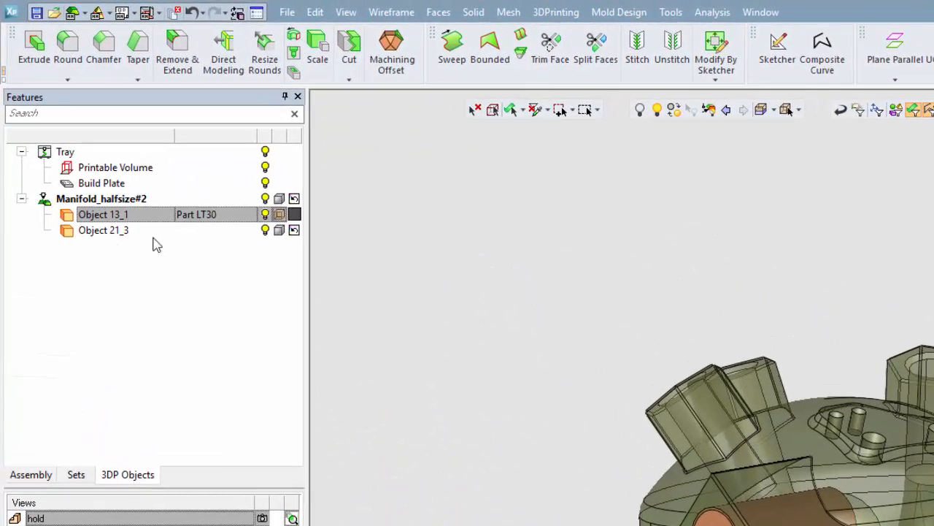
click(178, 223)
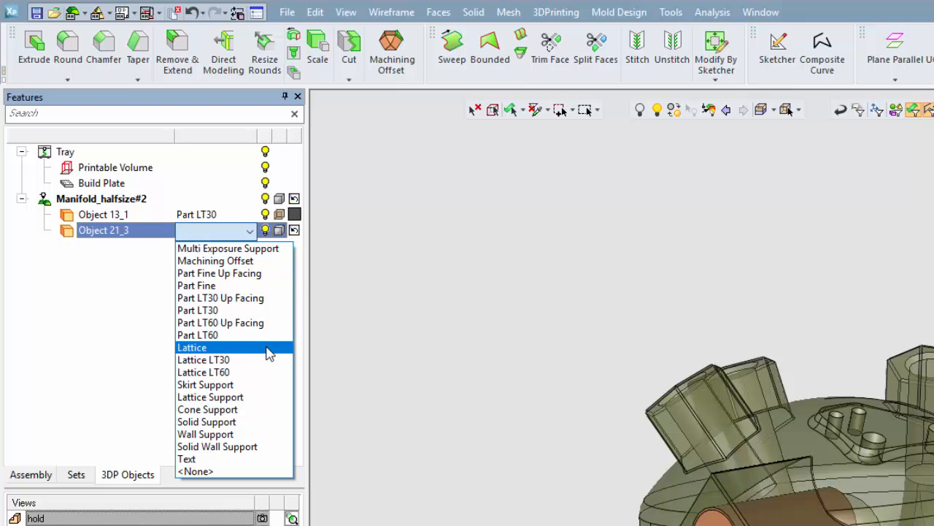
click(250, 334)
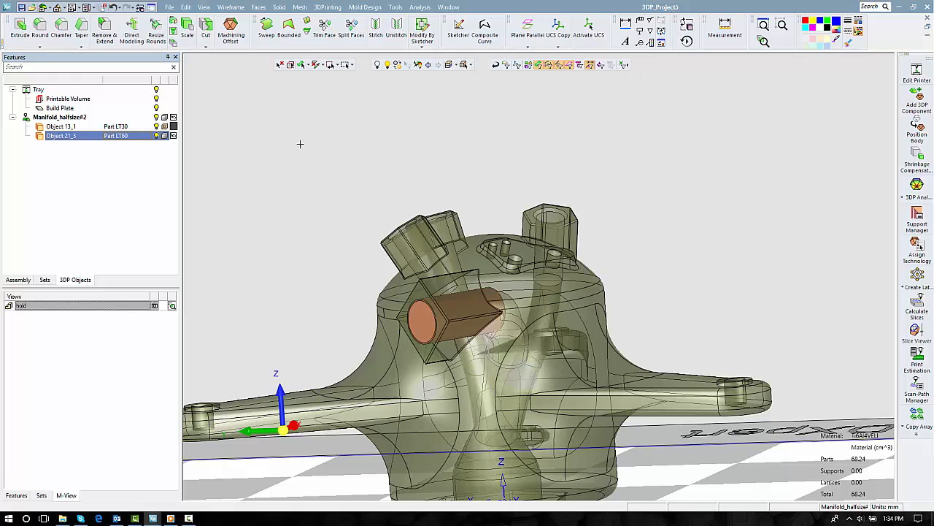
- Extrude the top face of the triangular four-hole pad by a 1.5 mm delta as a new object
middle_drag(300, 143, 310, 162)
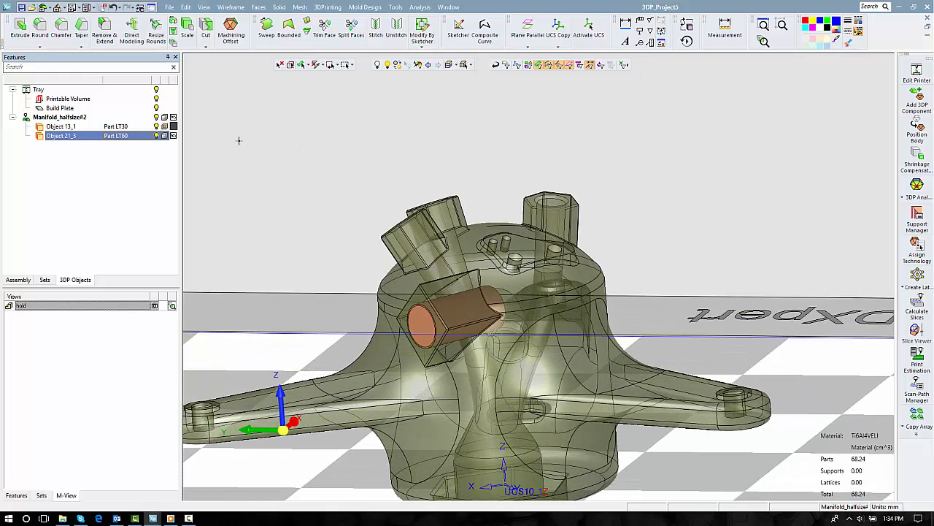
click(19, 28)
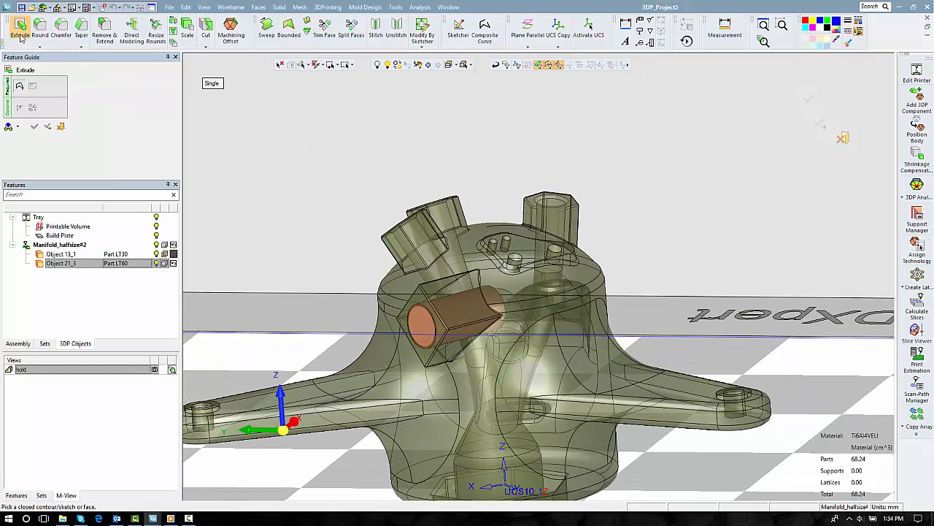
click(516, 248)
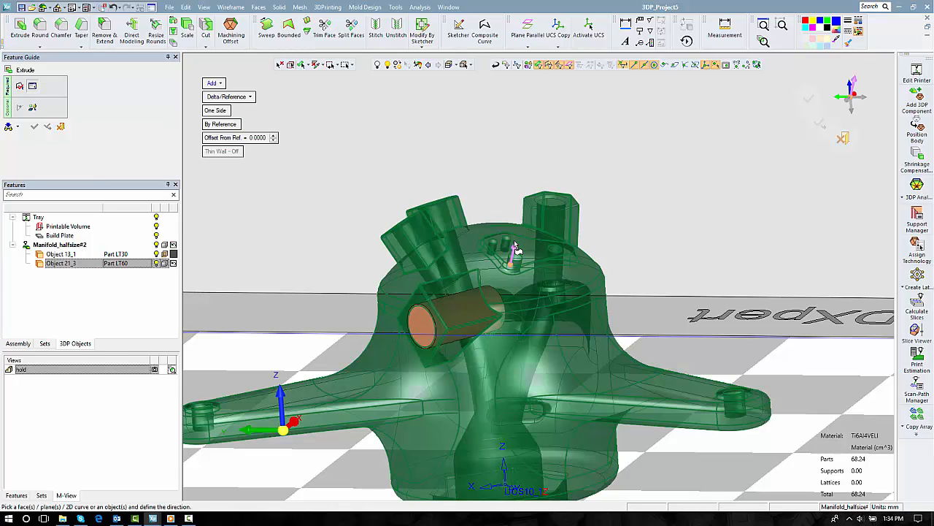
click(216, 83)
click(222, 94)
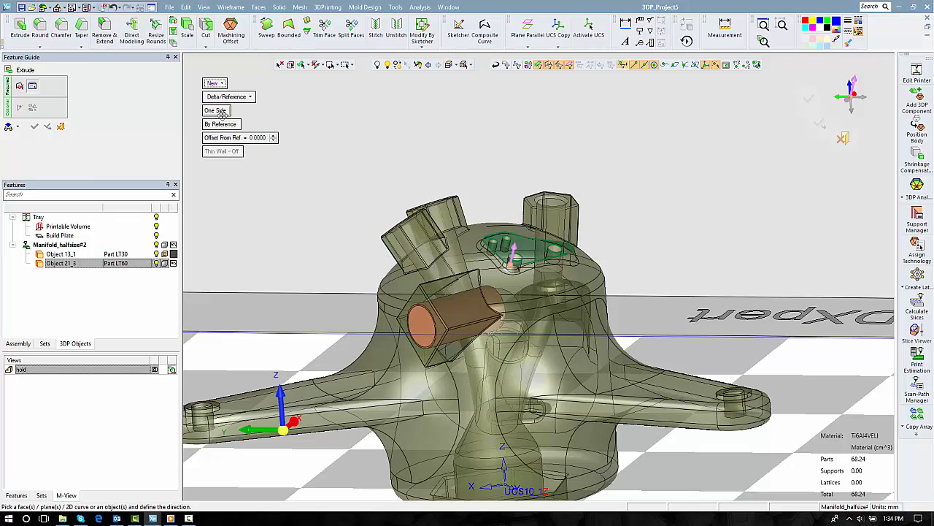
click(221, 123)
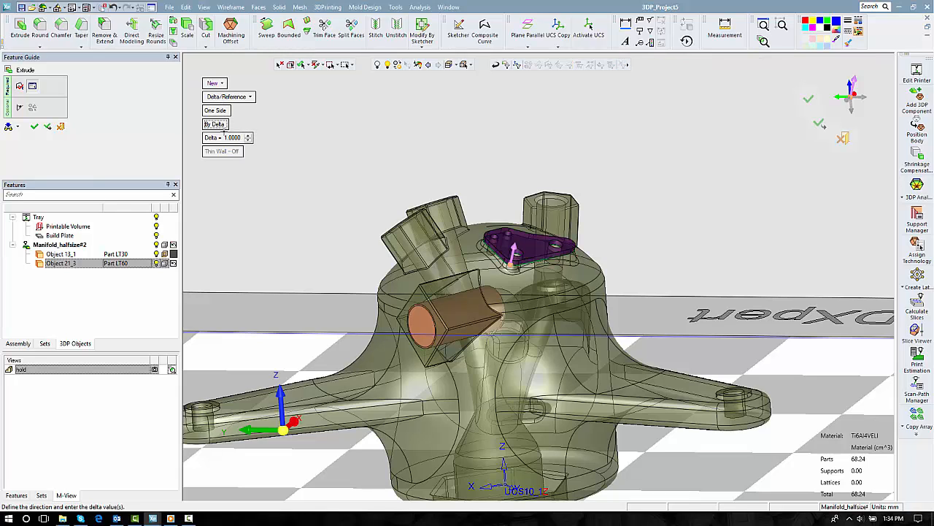
click(227, 138)
text(5)
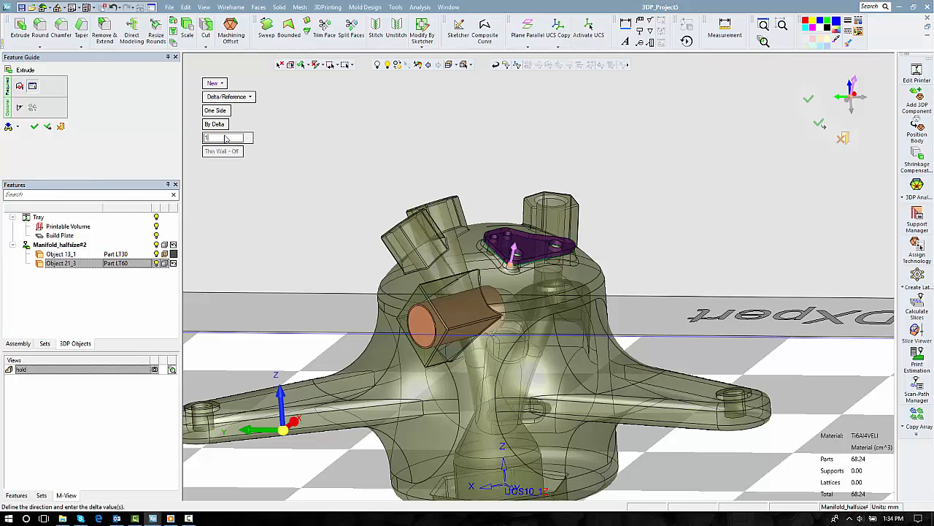
key(Return)
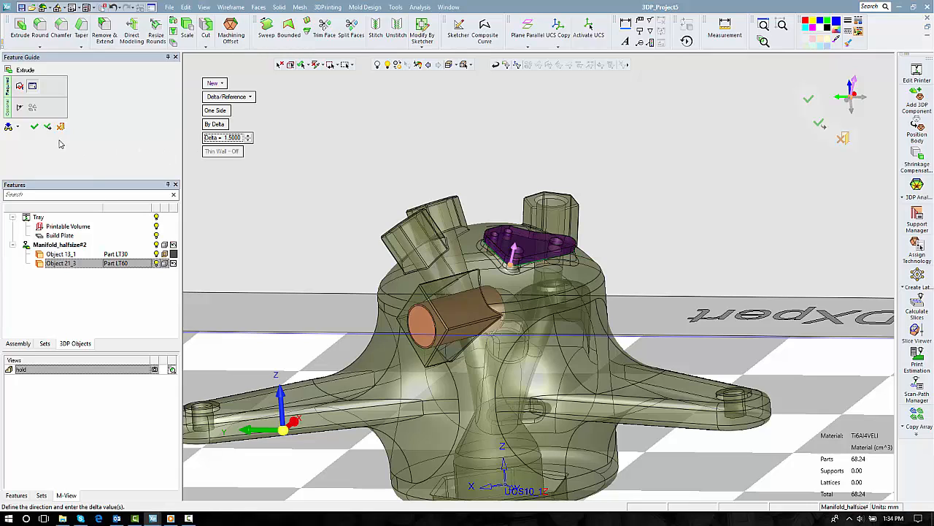
click(33, 127)
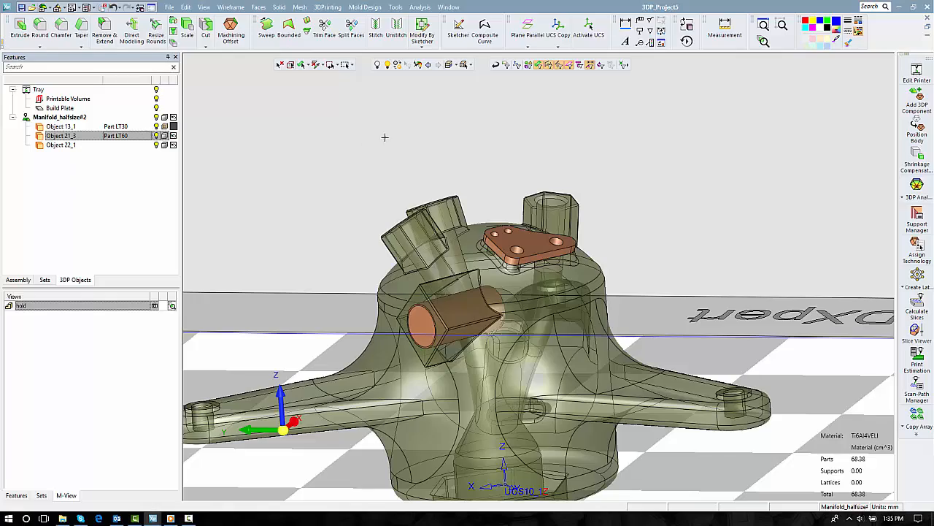
- Offset the ring faces around the holes at the ends of the three legs by 1 mm with Direct Modeling
middle_drag(384, 138, 408, 176)
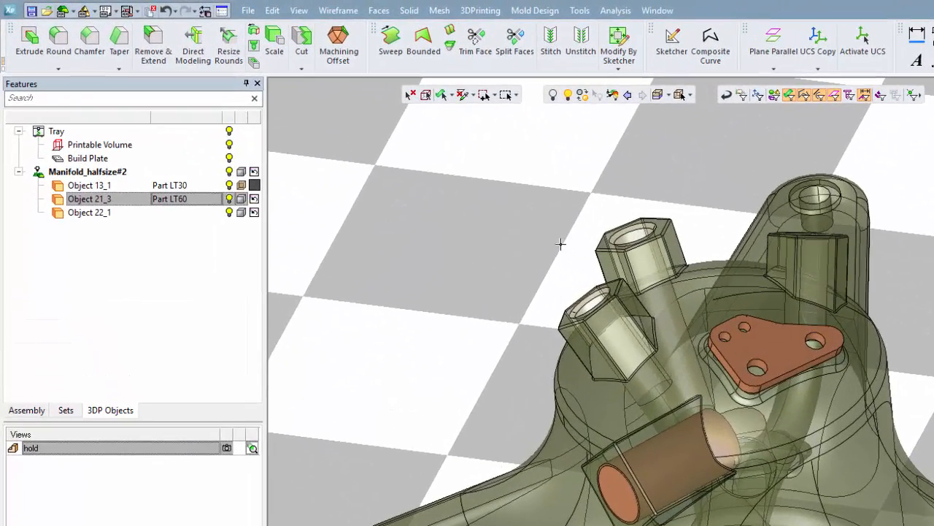
click(409, 10)
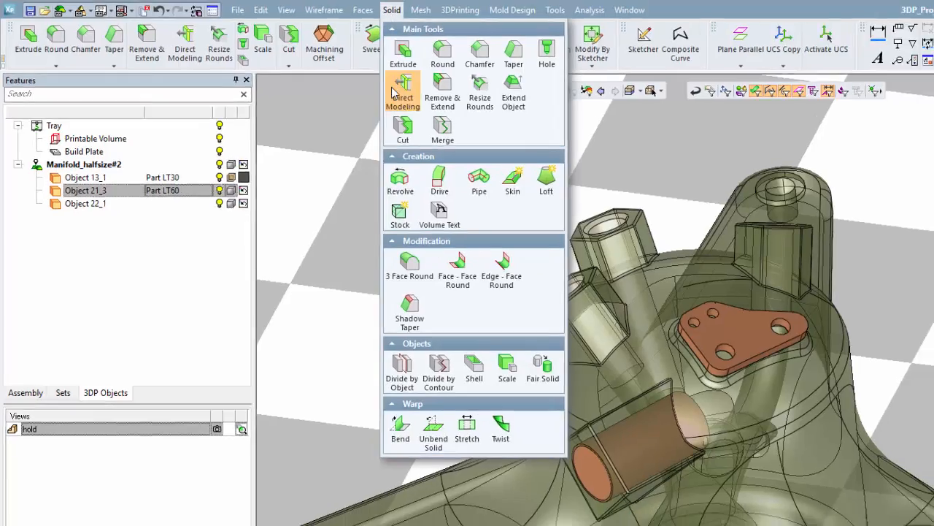
click(394, 92)
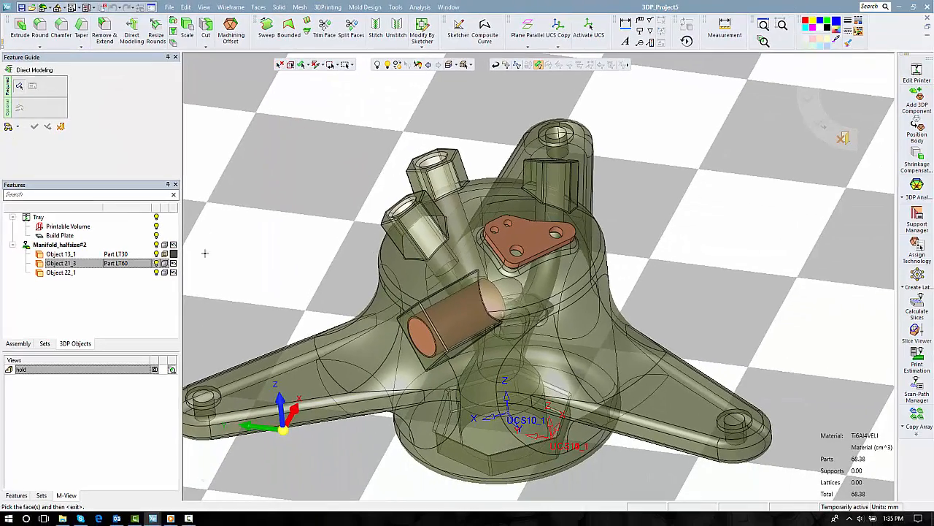
click(203, 396)
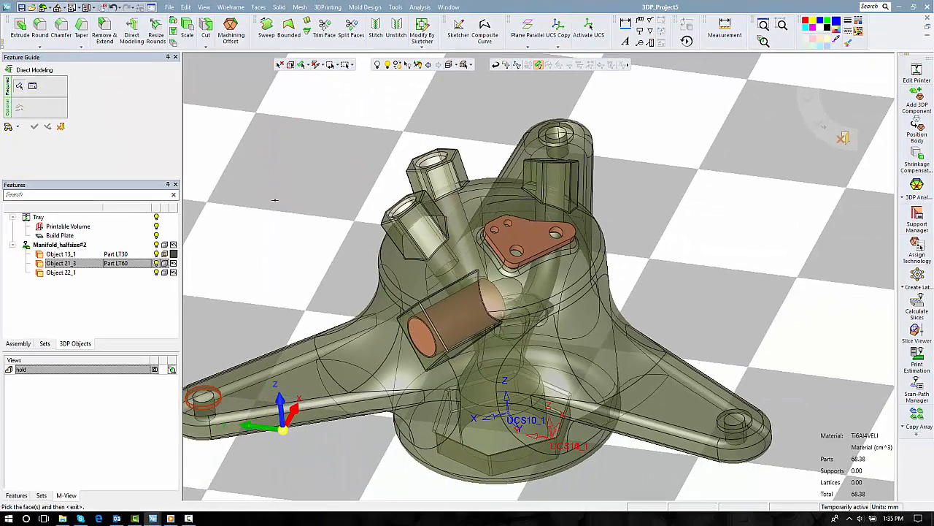
click(546, 146)
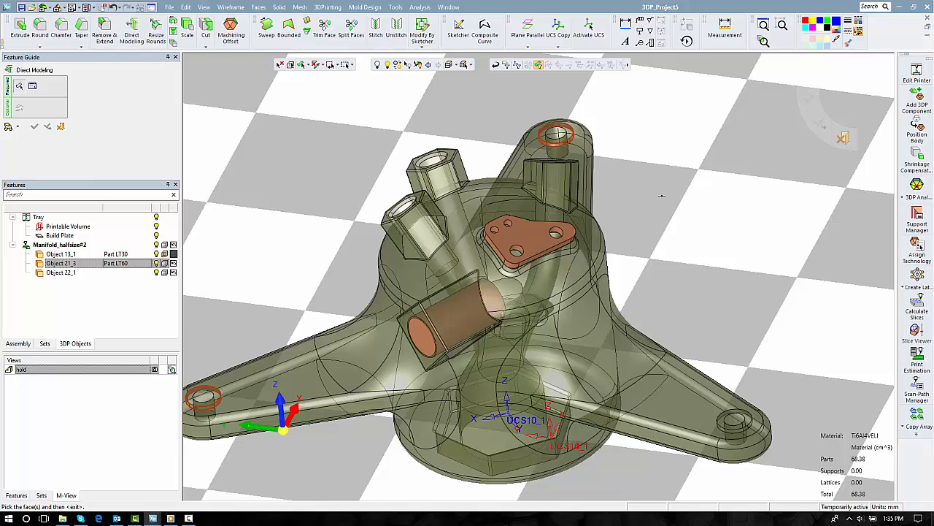
click(736, 422)
middle_click(327, 88)
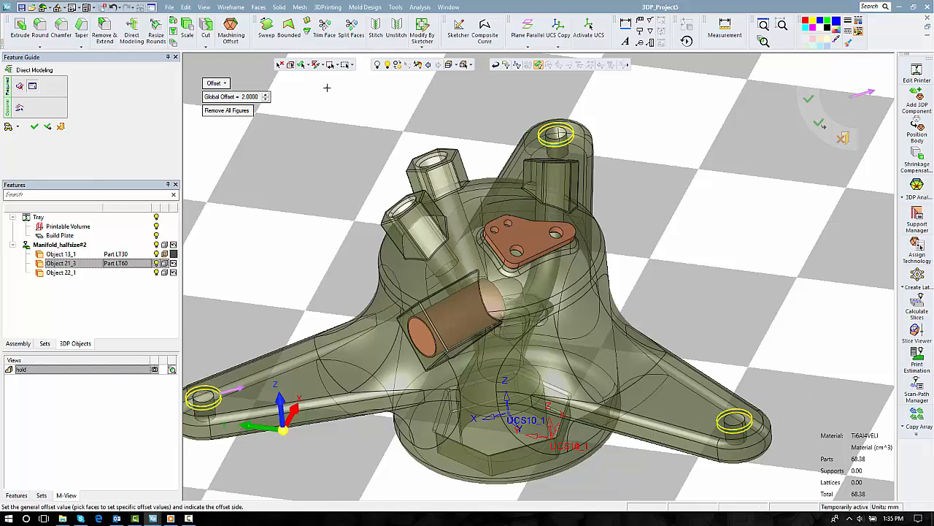
click(260, 97)
text(1)
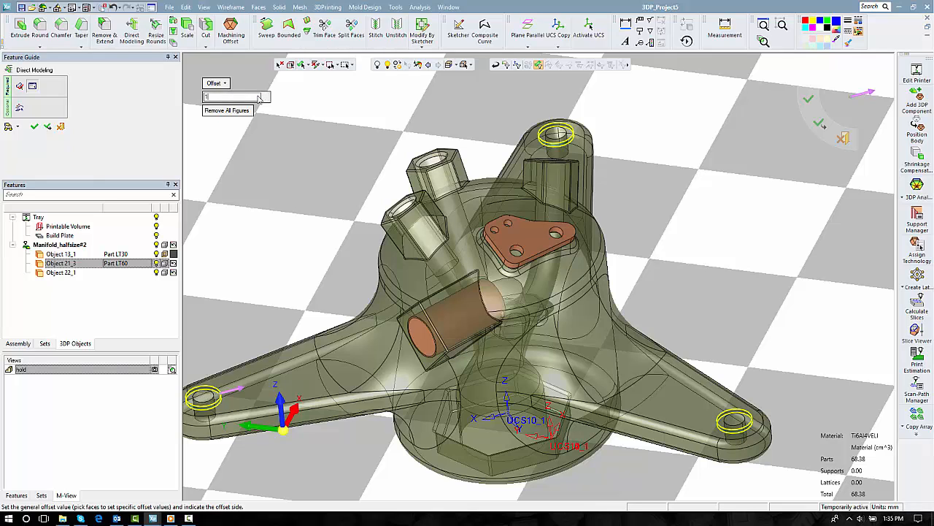
key(Return)
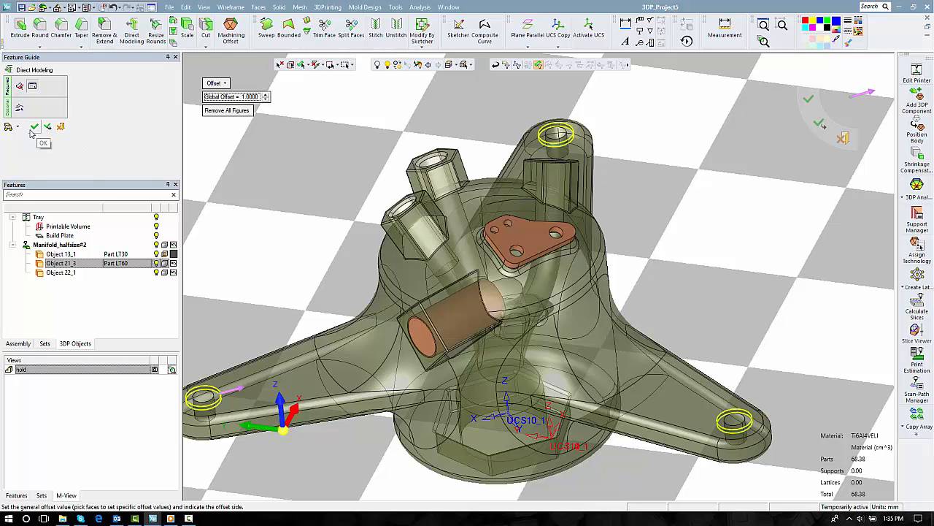
click(8, 128)
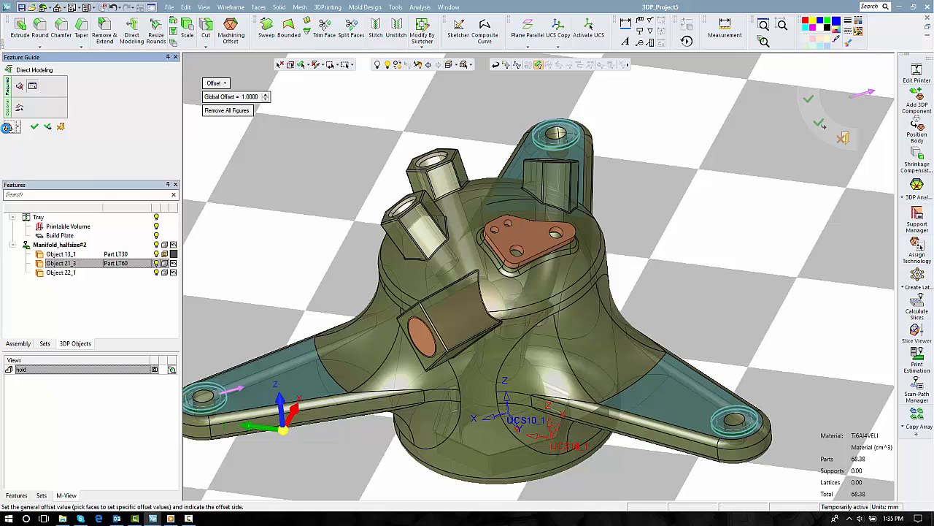
click(34, 127)
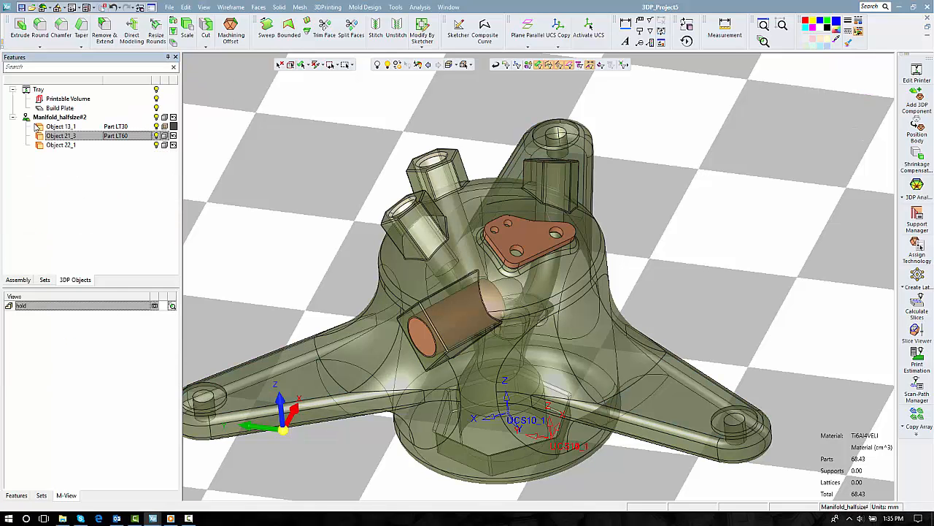
- Create support regions for the manifold's overhangs with a 45° overhang angle, 2 mm minimum width and smooth region boundaries
double_click(83, 305)
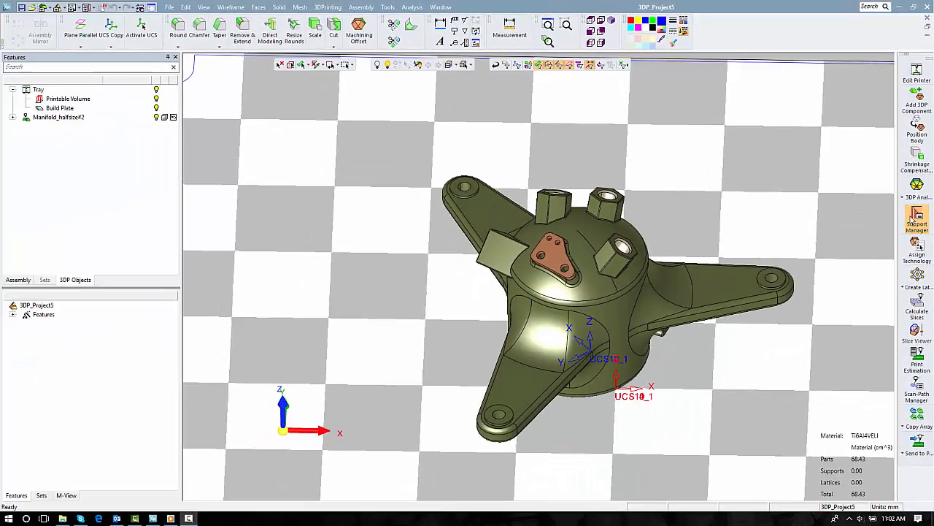
click(913, 219)
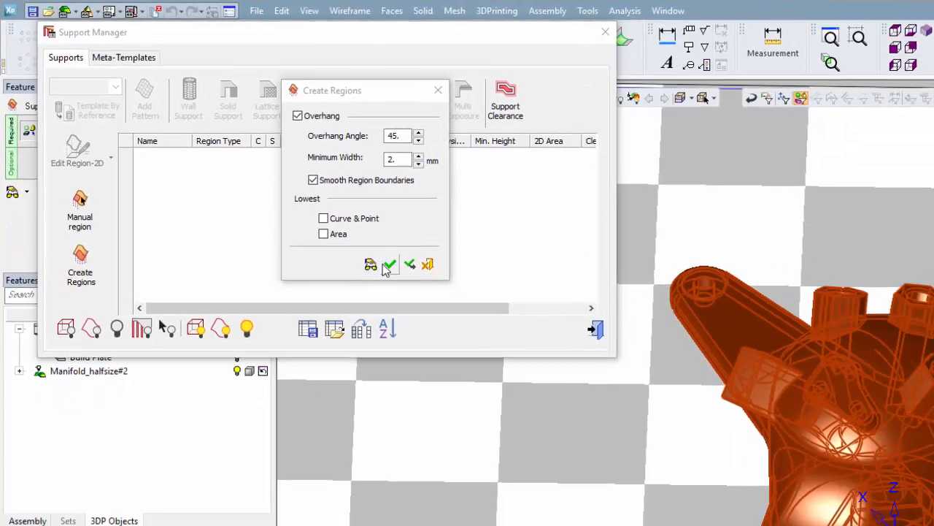
click(388, 266)
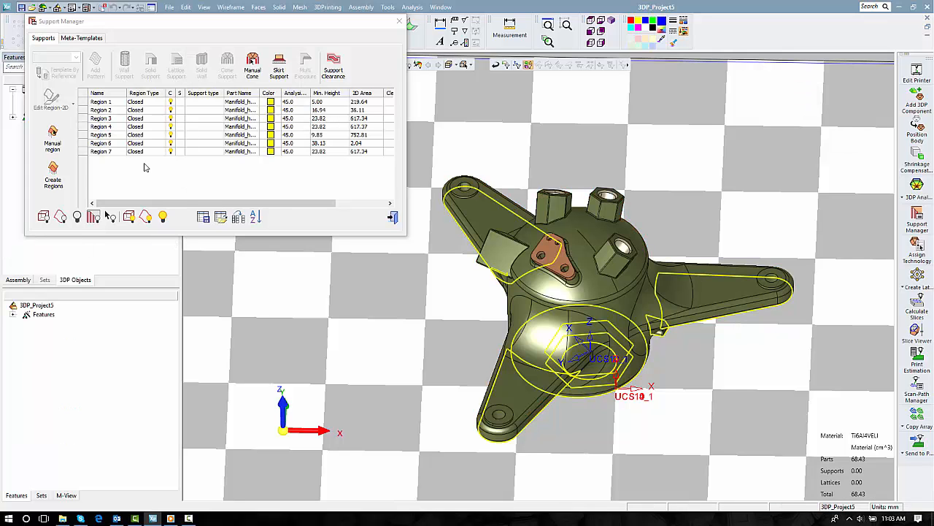
- Start a solid support on the hexagonal boss's bottom face region, fragmented with 5 mm X spacing and 0.5 mm width
middle_drag(467, 318, 534, 104)
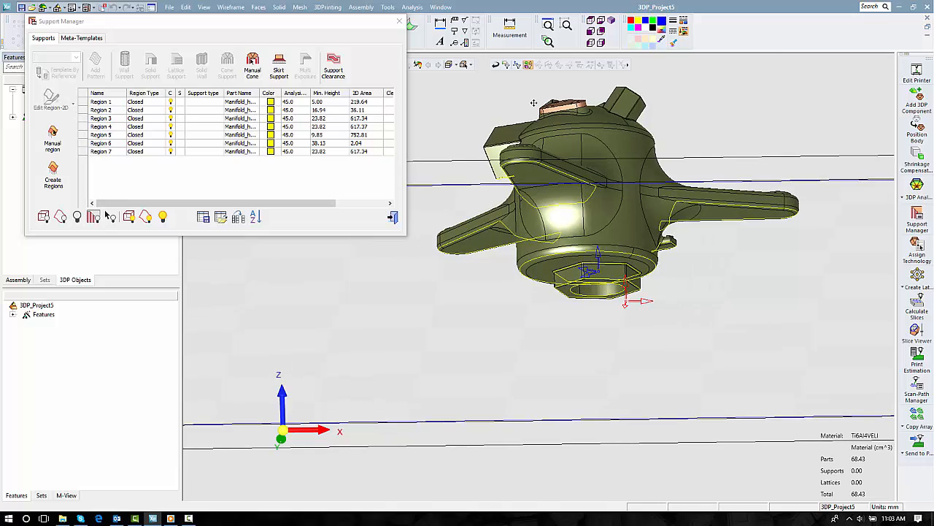
scroll(553, 76, up, 3)
scroll(553, 77, up, 2)
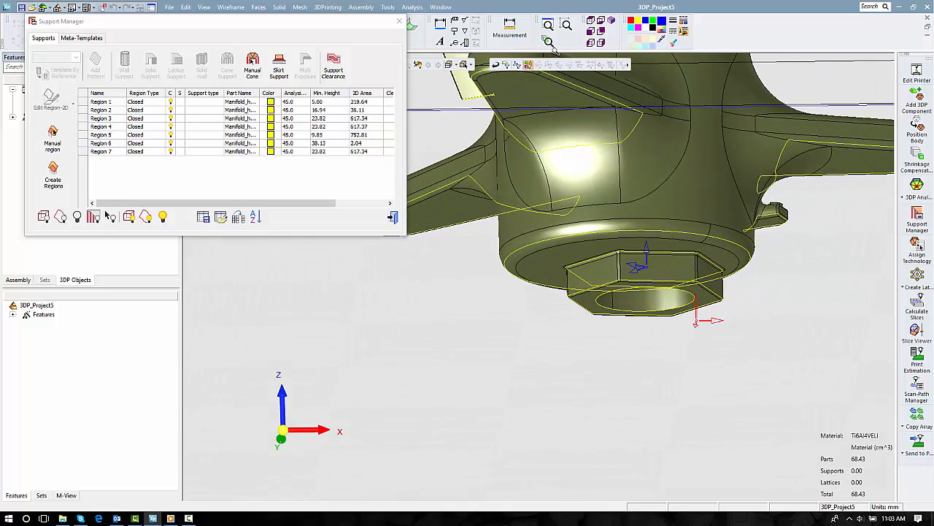
click(592, 289)
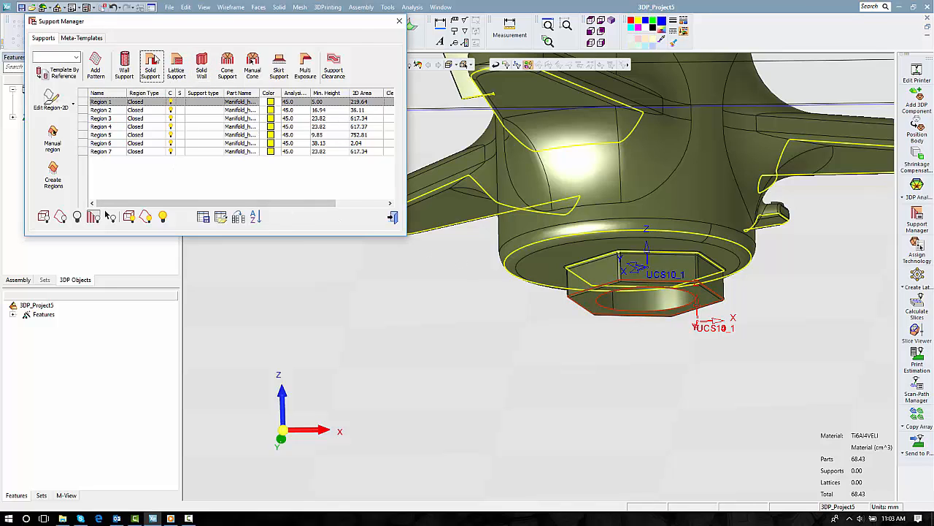
click(150, 64)
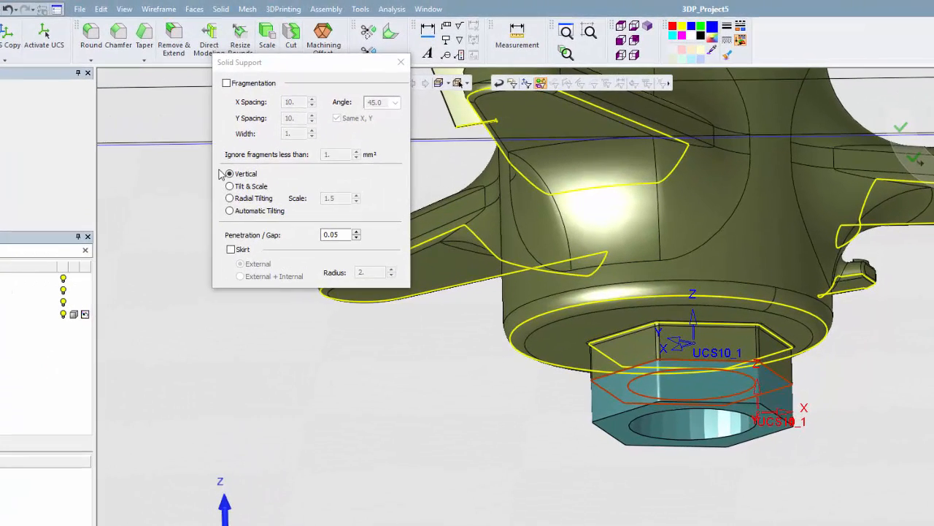
click(227, 83)
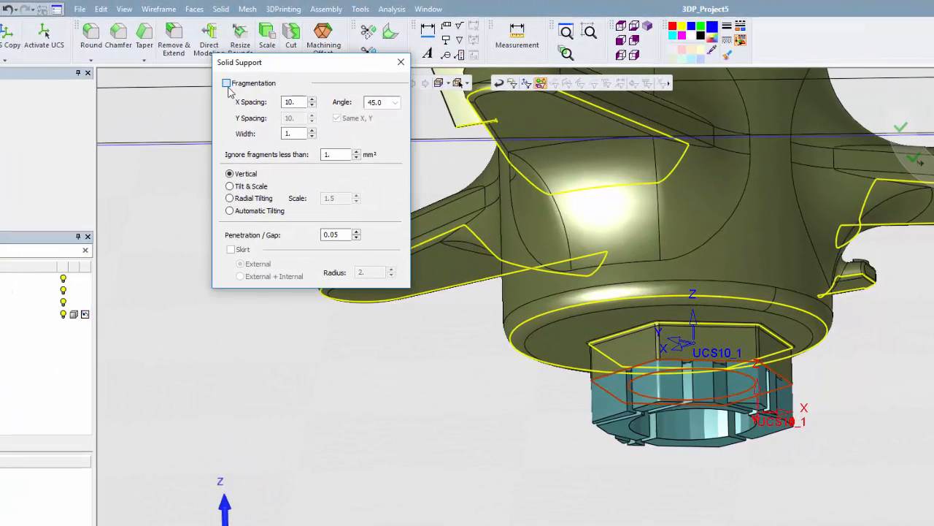
double_click(286, 101)
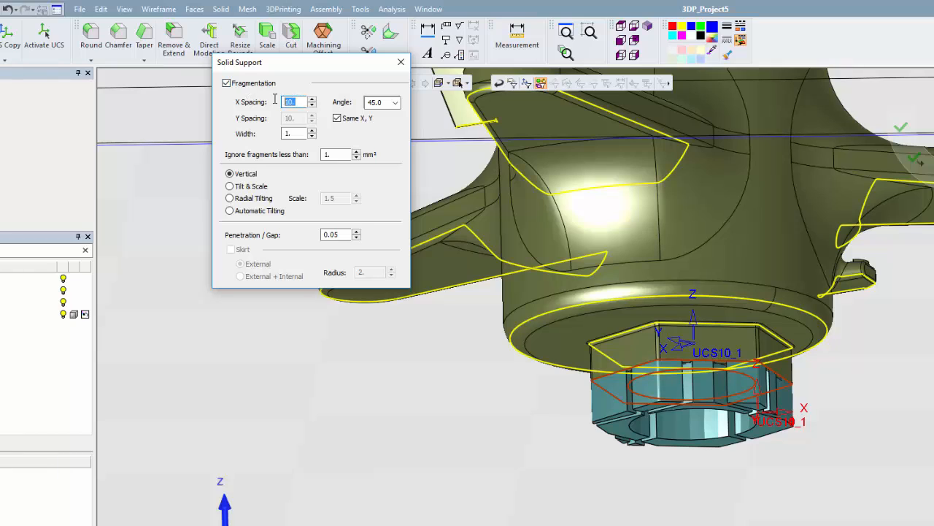
double_click(286, 134)
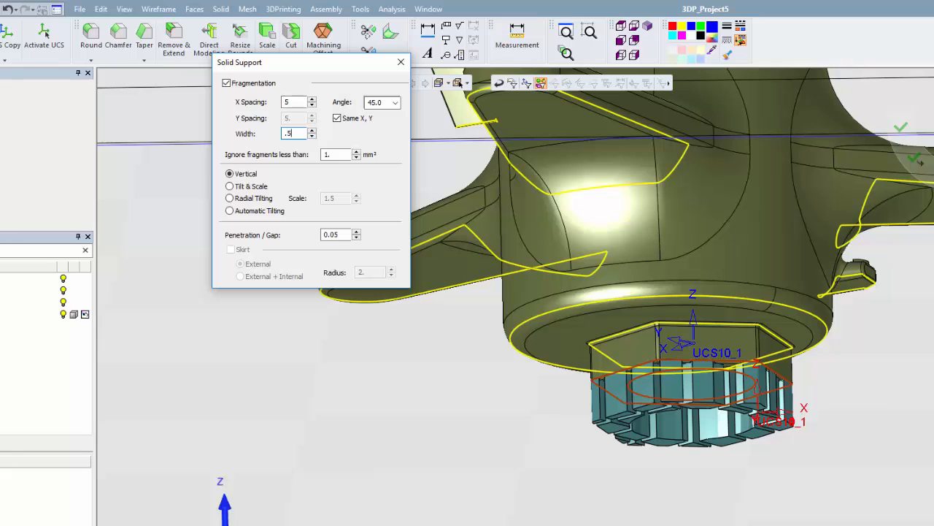
- Try the hexagon's solid support with Tilt & Scale at an angle of about 52.8°, and with Radial Tilting at scale 1.5
click(229, 187)
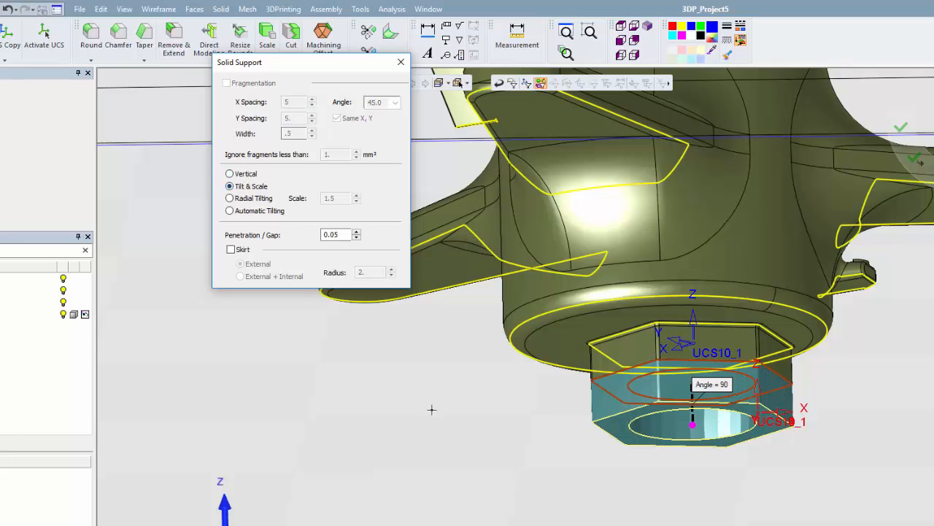
scroll(489, 401, up, 3)
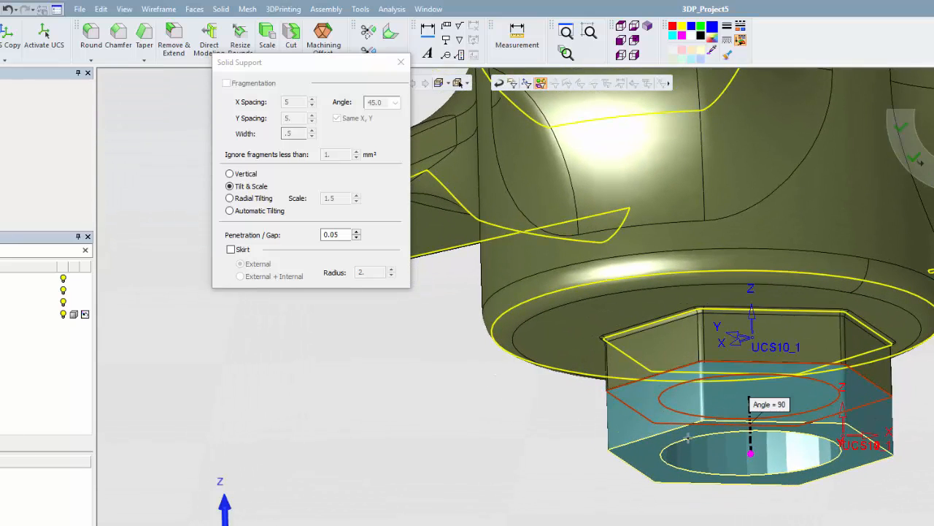
drag(741, 453, 708, 451)
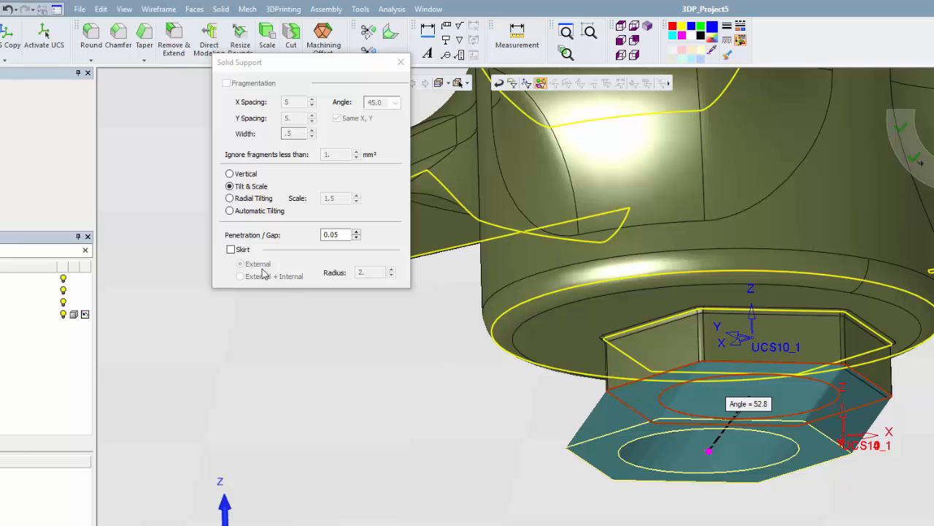
click(230, 198)
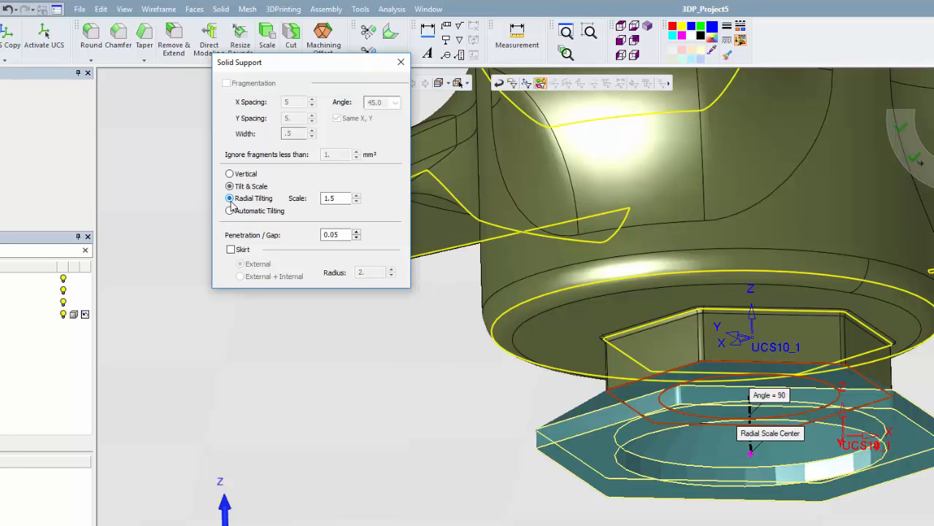
middle_drag(509, 361, 517, 402)
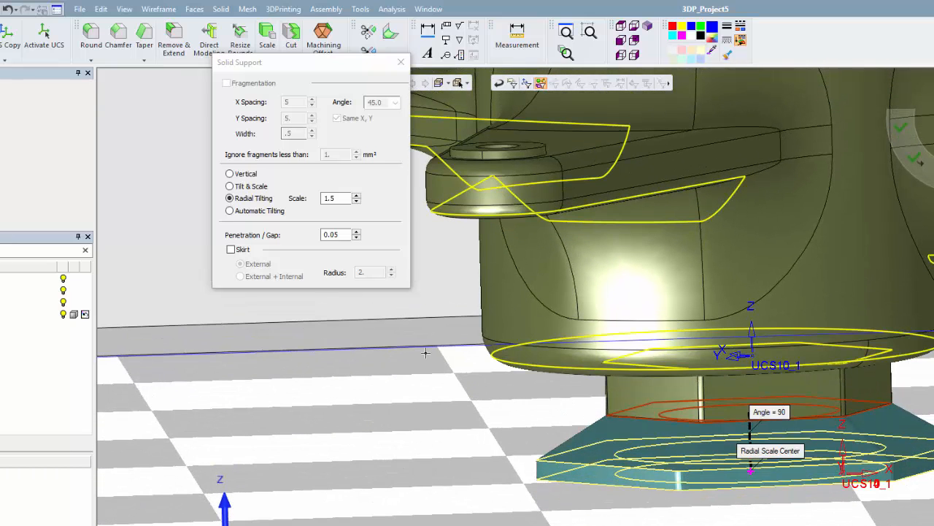
- Make the hexagon's solid support vertical with a penetration of 0.1 and fragmentation turned on, and create it
click(239, 175)
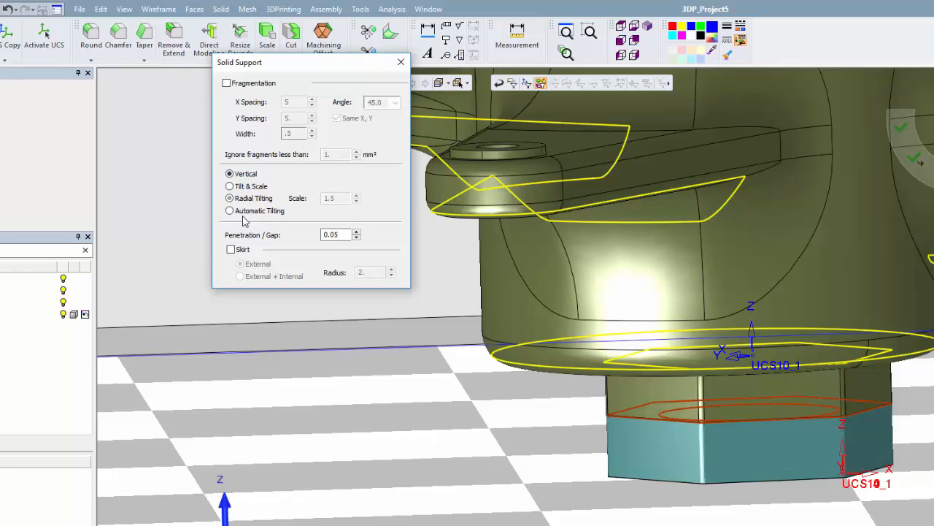
click(232, 250)
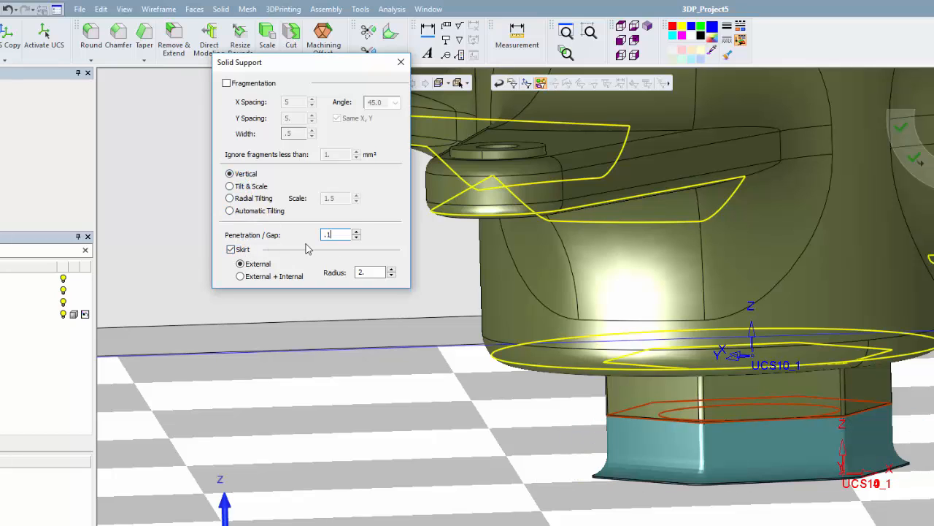
click(227, 83)
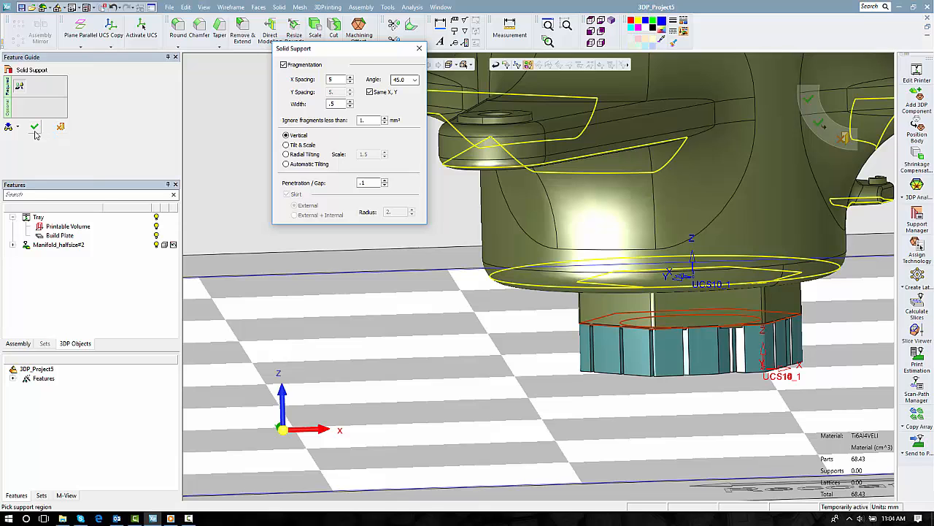
click(34, 128)
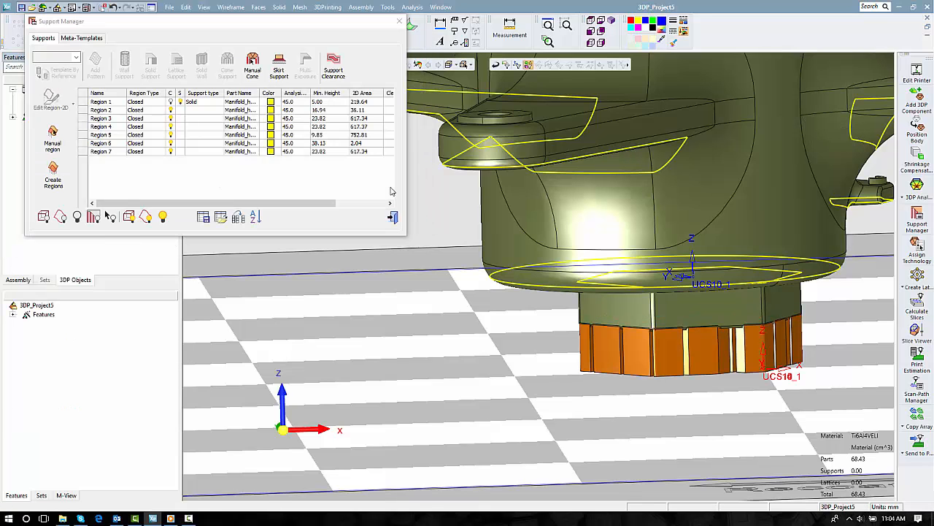
- Start a lattice support on the region under the manifold's cylindrical body, around the hexagonal boss
ctrl+right_drag(454, 206, 456, 277)
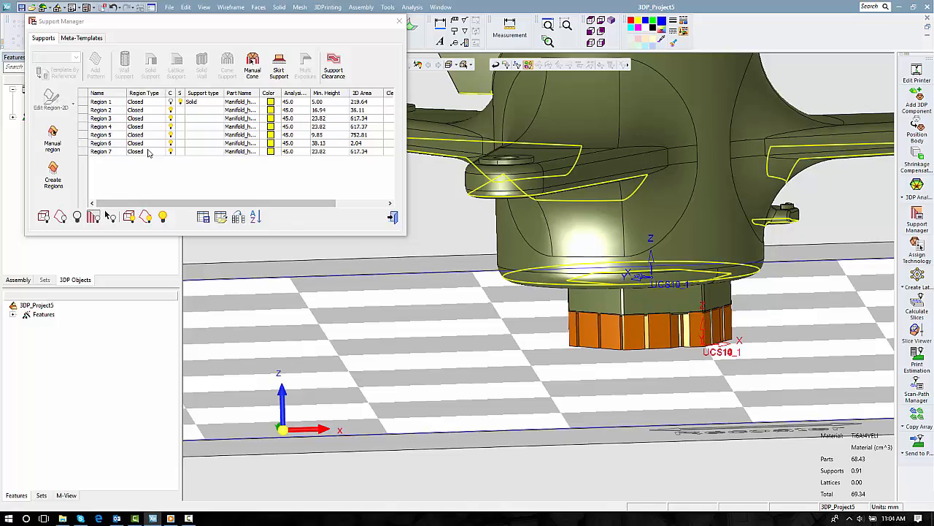
click(145, 113)
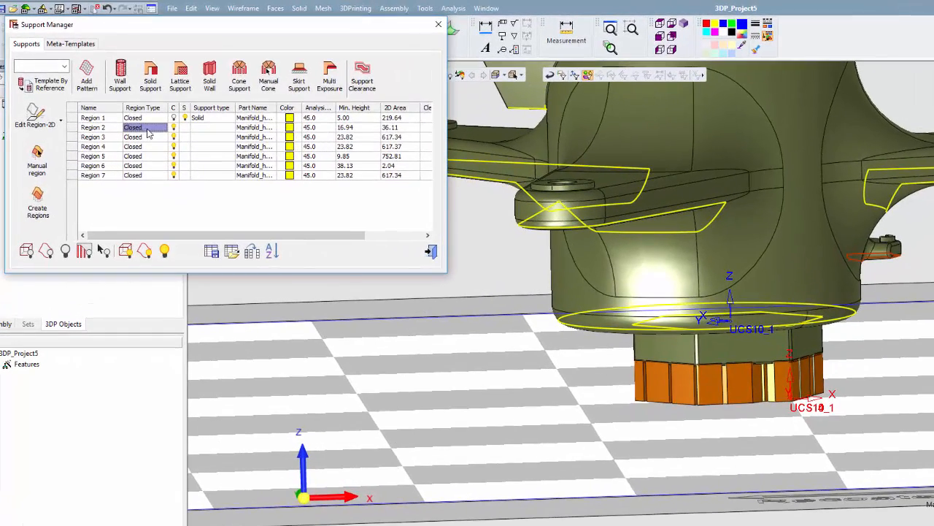
click(154, 140)
click(157, 148)
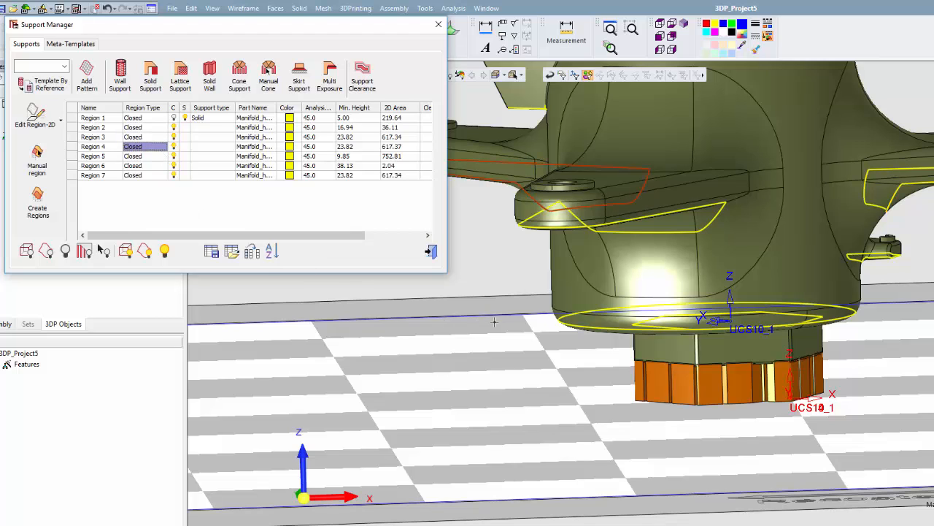
click(557, 318)
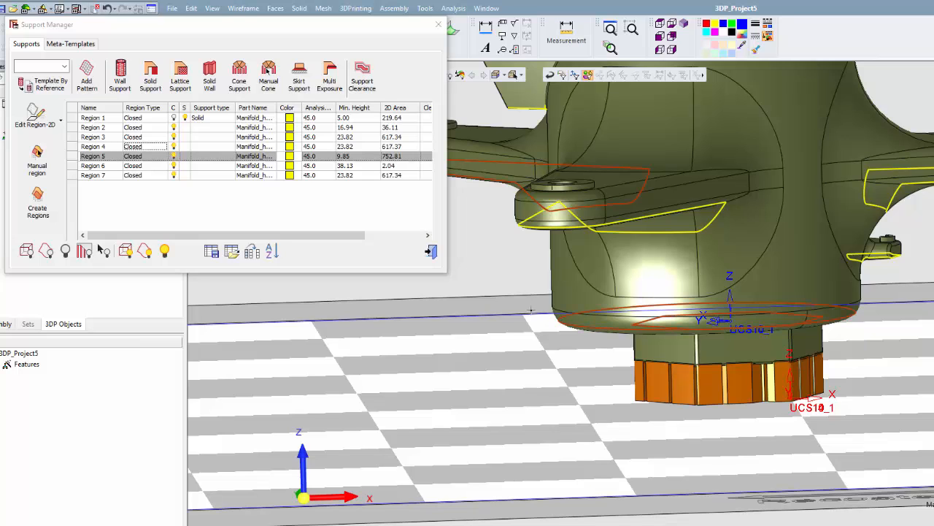
click(181, 78)
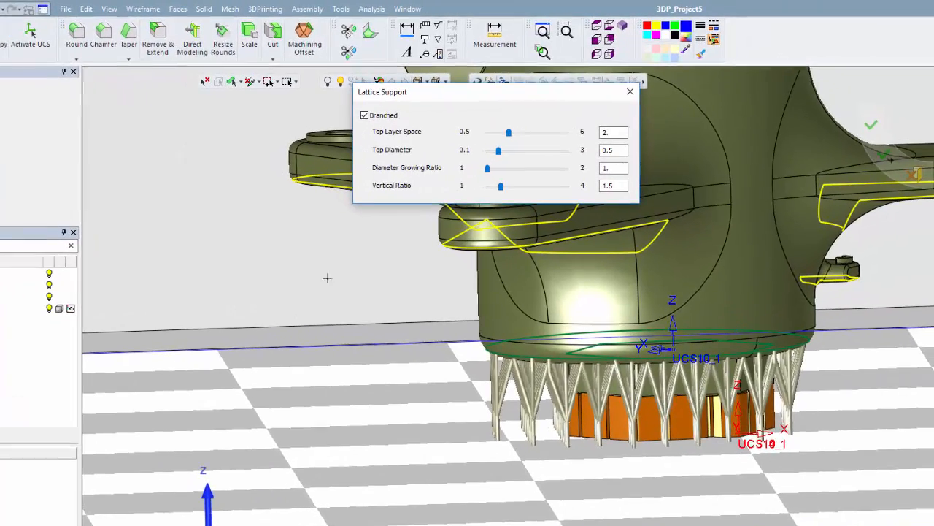
- Create the lattice support as branched, with top layer space 2.25, top diameter 0.91 and diameter growing ratio 1.22
ctrl+right_drag(442, 406, 431, 302)
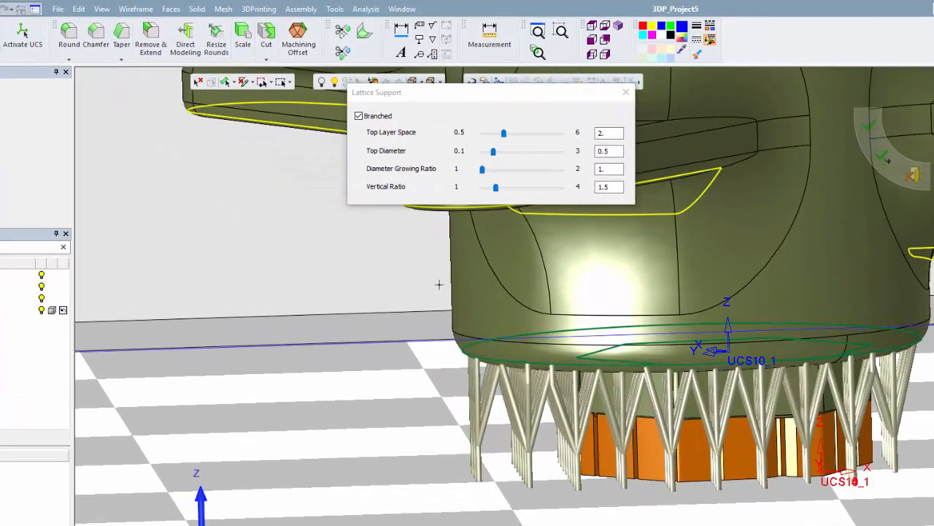
drag(493, 151, 509, 135)
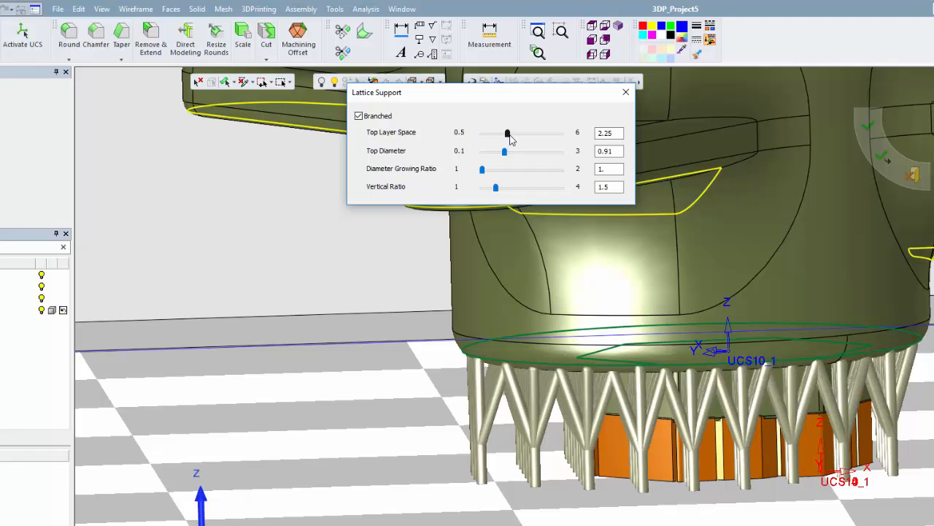
click(358, 116)
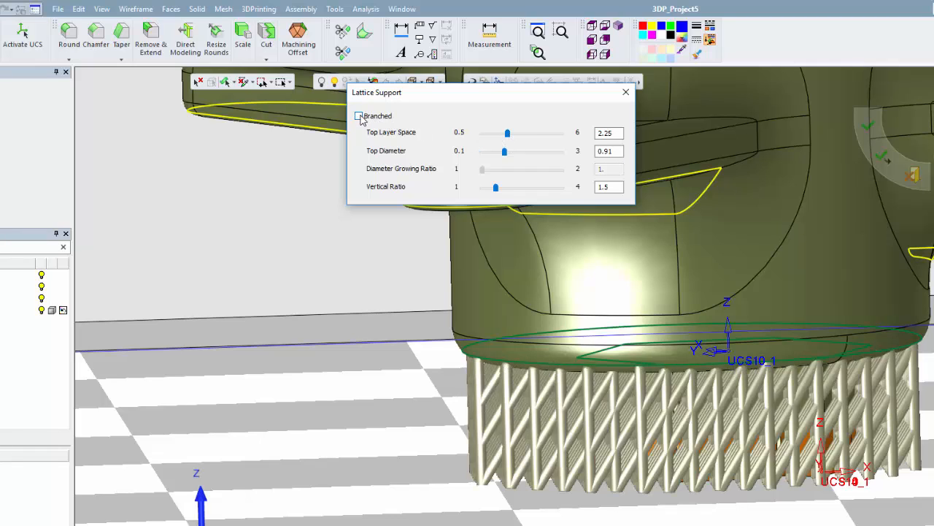
click(359, 116)
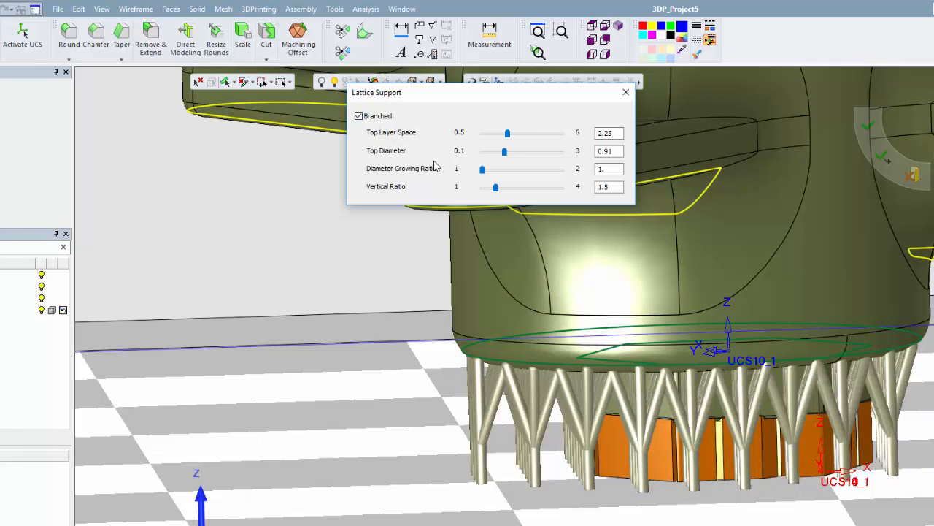
drag(483, 172, 499, 175)
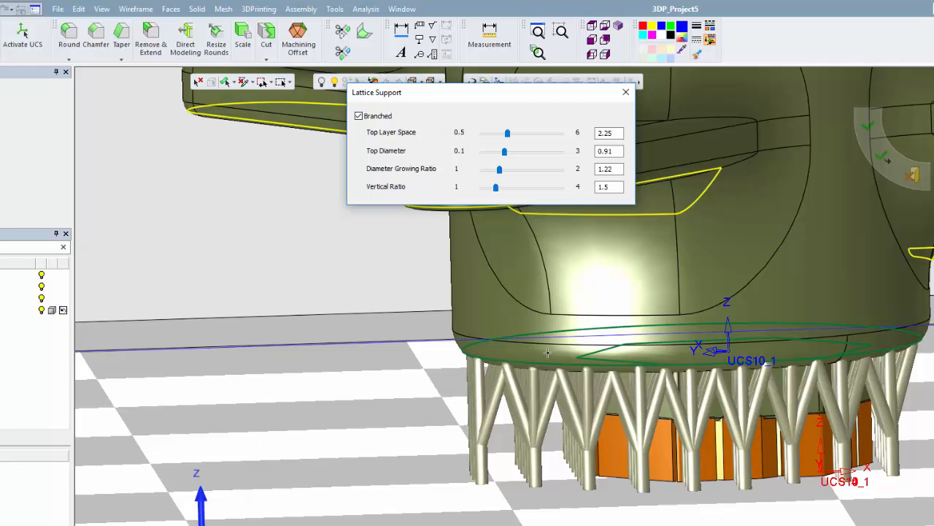
mouse_move(559, 380)
middle_down()
mouse_move(567, 375)
mouse_move(544, 378)
mouse_move(560, 386)
middle_up()
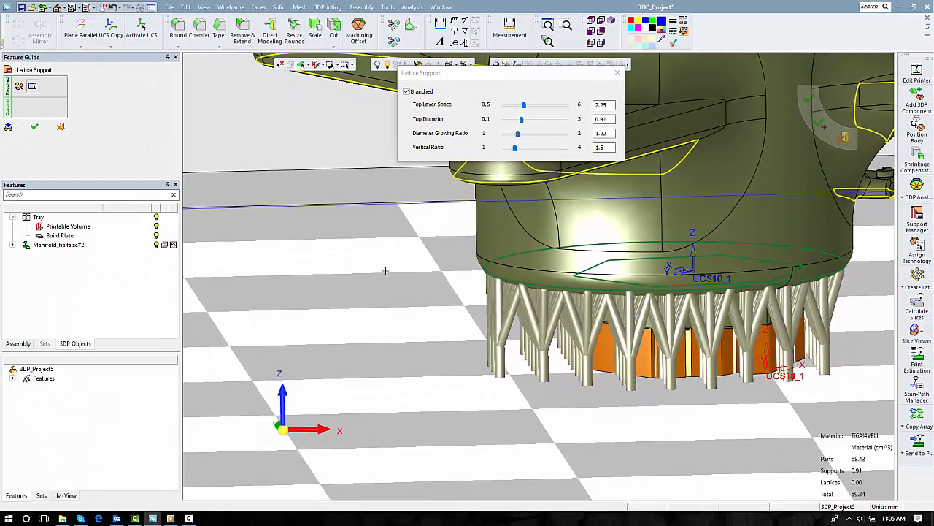
click(34, 127)
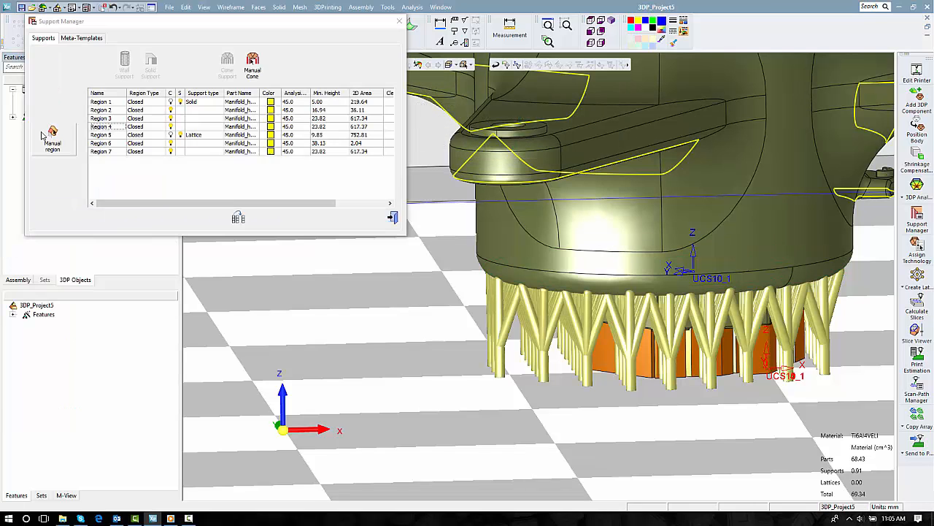
- Start a cone support on the overhang region under the manifold's arm, on the side with the small lug
middle_drag(752, 282, 438, 311)
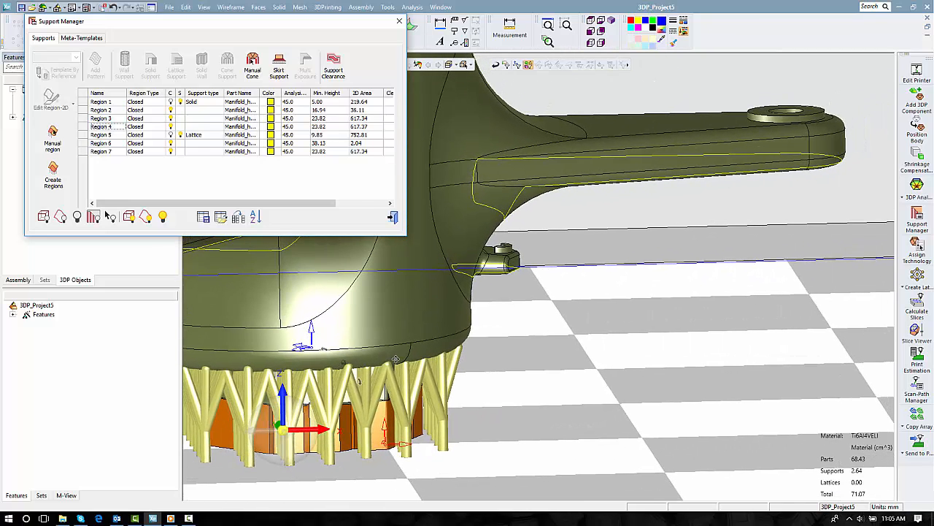
click(487, 207)
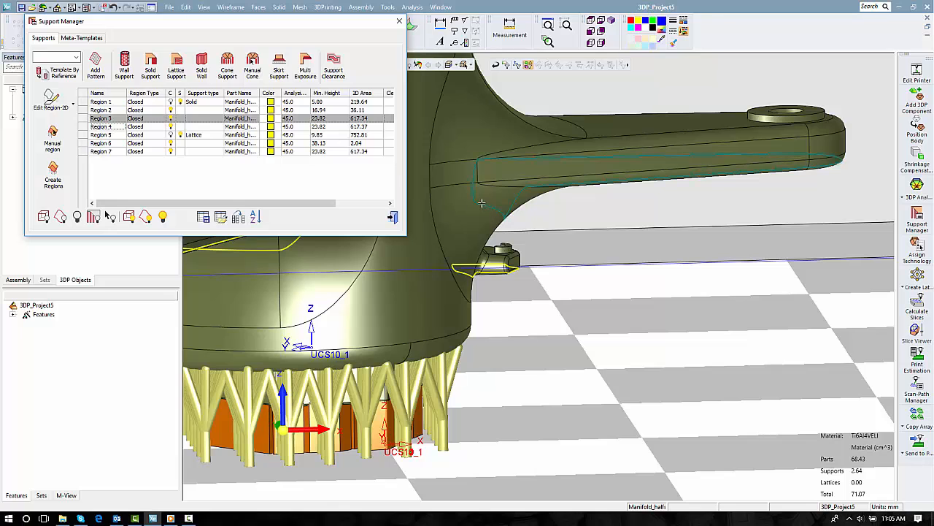
click(227, 64)
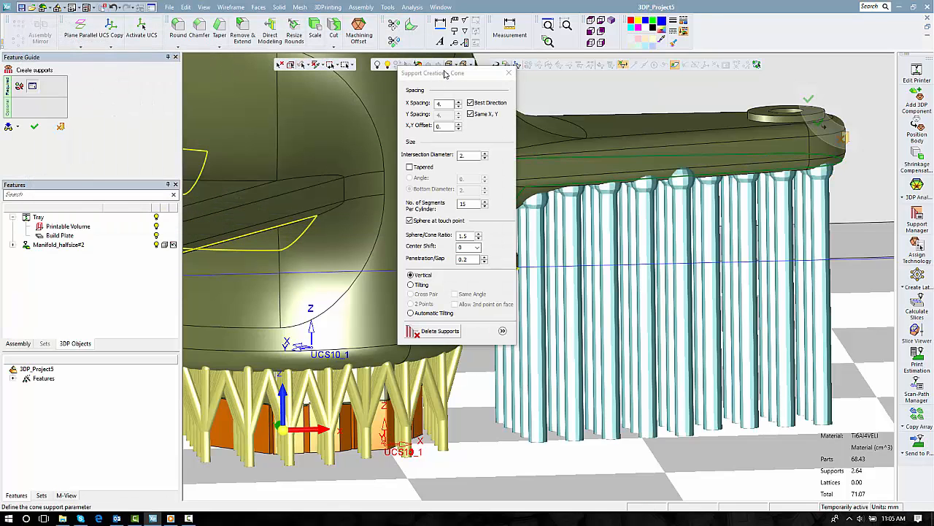
drag(446, 74, 307, 115)
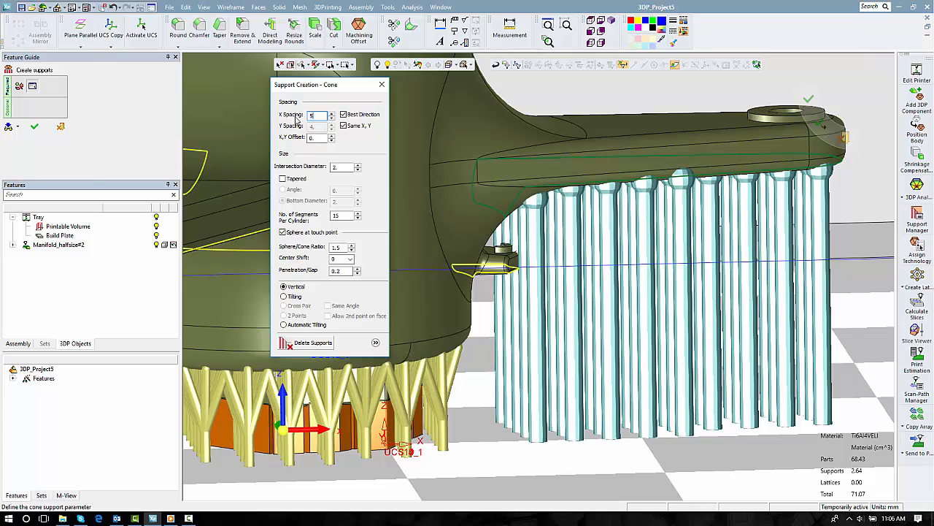
- Set the arm's cone support to X spacing 5 and intersection diameter 1.5, leaving the cones untapered
click(334, 165)
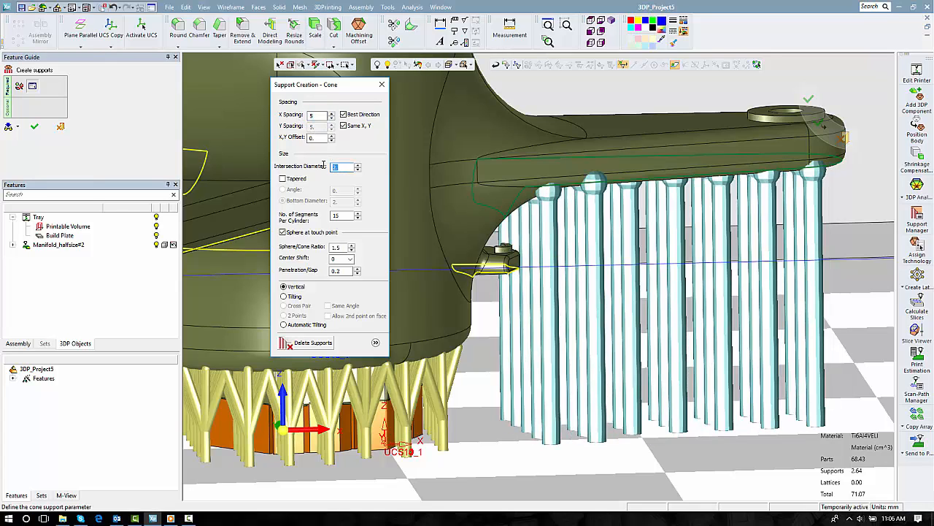
text(1)
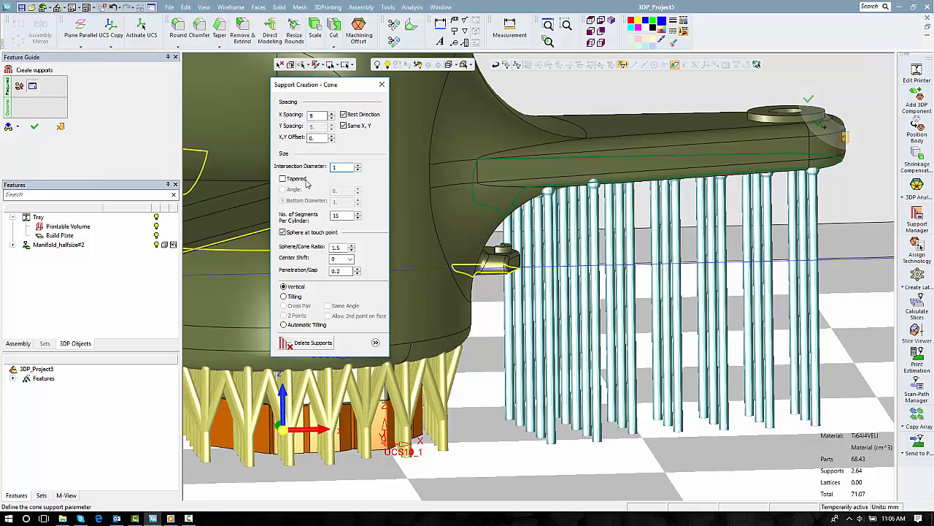
click(283, 179)
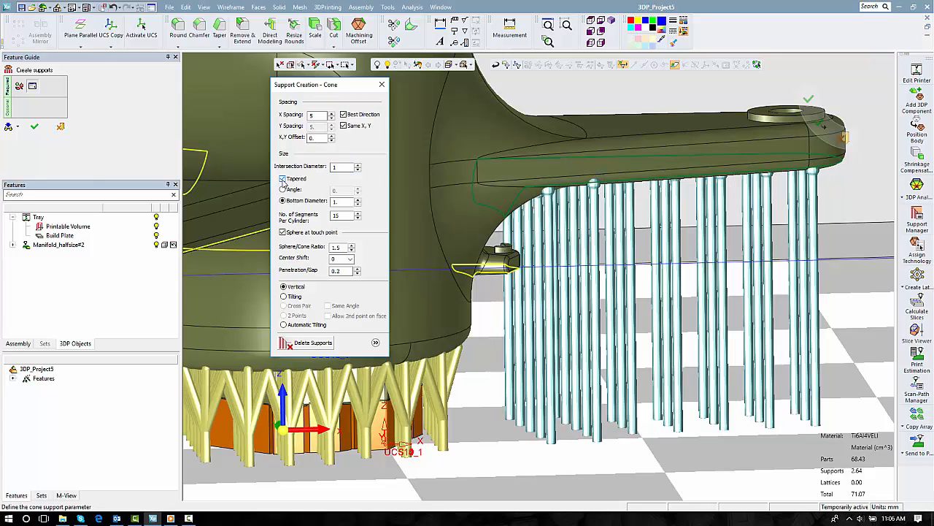
click(283, 179)
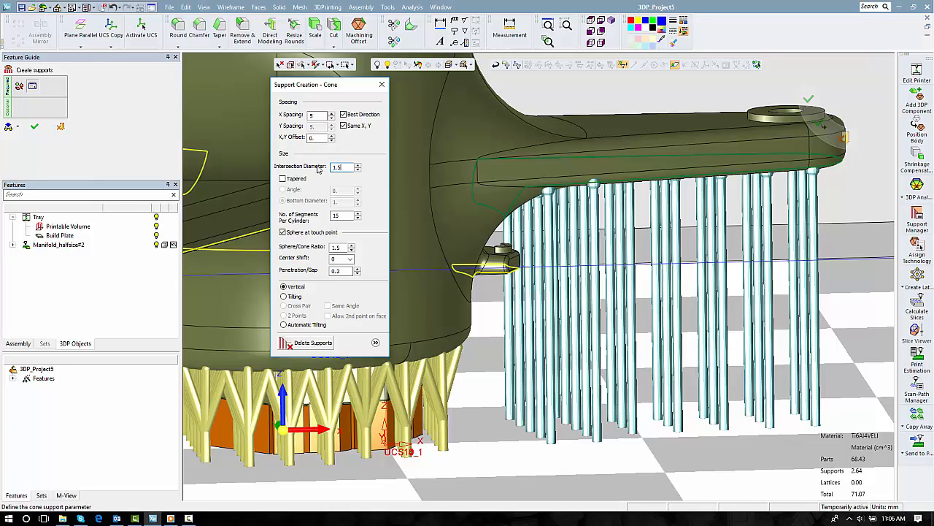
key(Return)
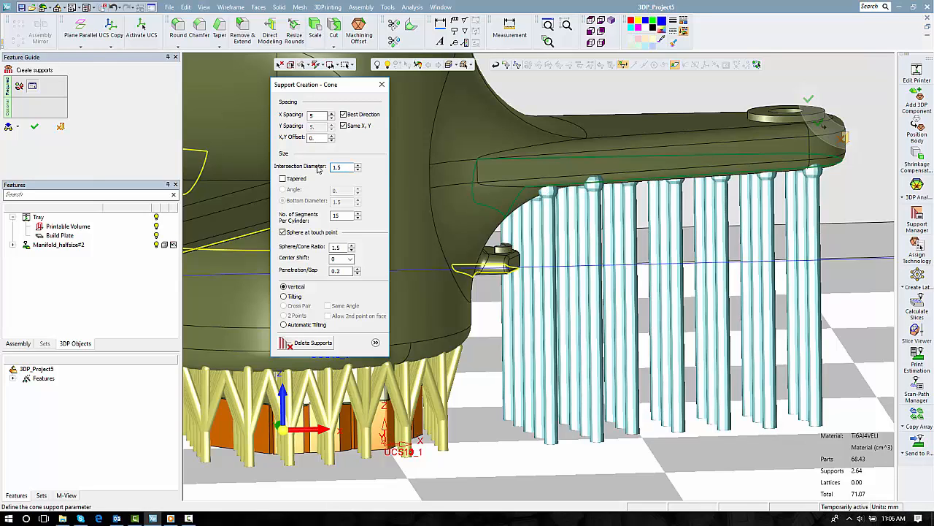
- Set sphere/cone ratio 1.25 and penetration 0.1, and tilt the arm's cones away from the manifold body at an angle of about 56.7°
click(284, 296)
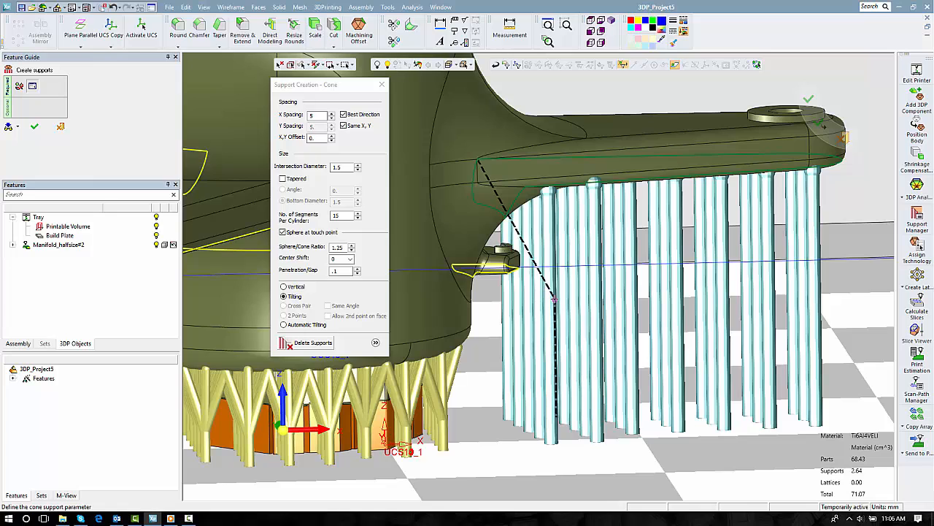
click(559, 299)
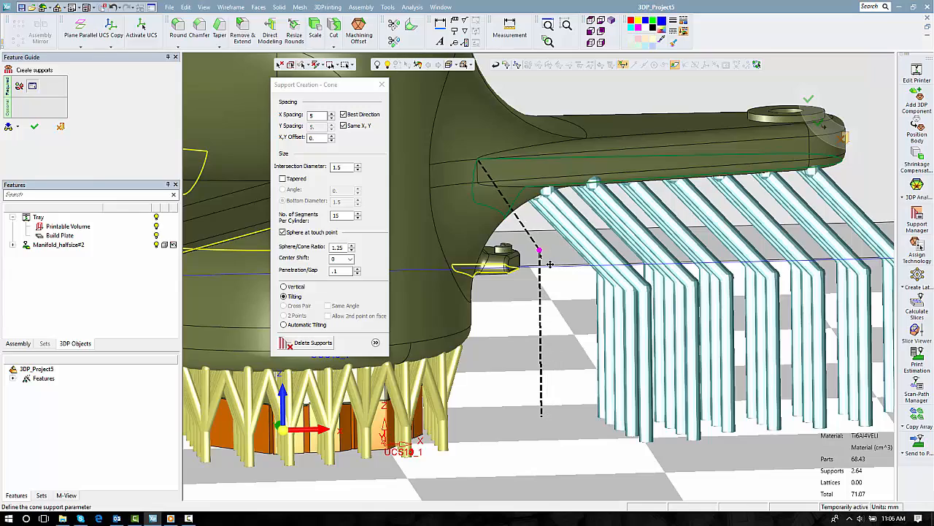
middle_drag(577, 271, 555, 279)
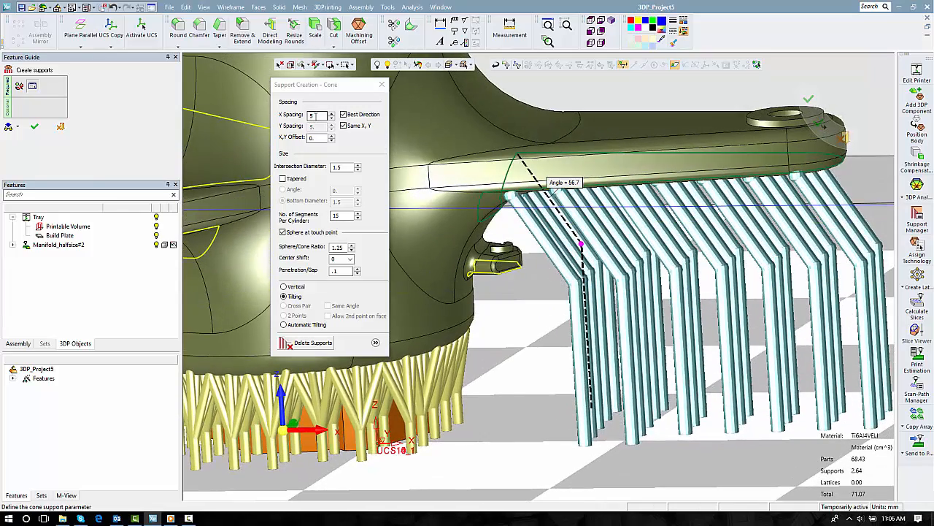
- Set the tilted cones' X spacing to 3.5 and create the cone support under the arm
drag(318, 116, 301, 119)
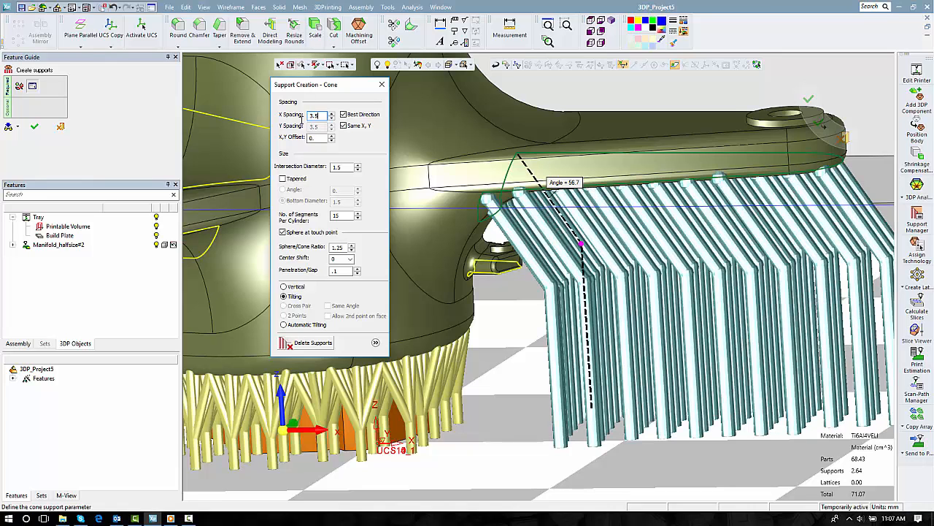
middle_drag(552, 198, 577, 228)
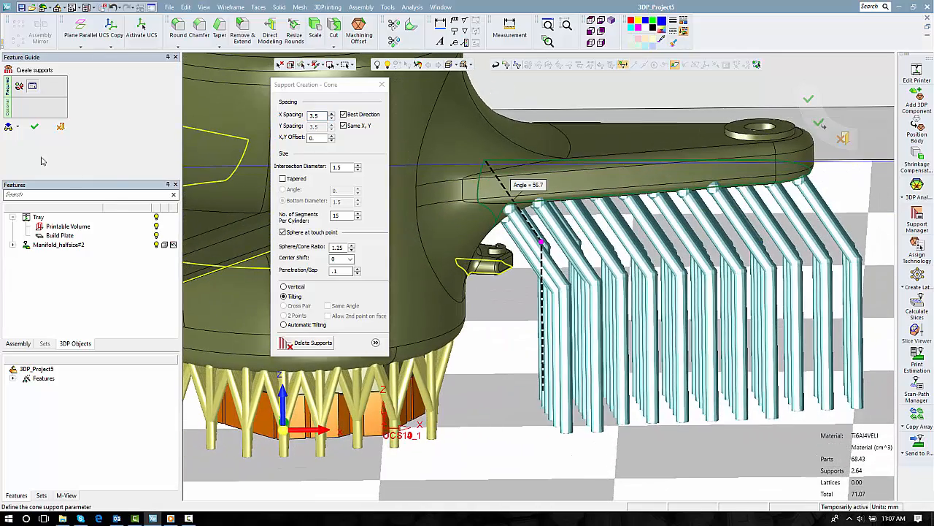
click(34, 126)
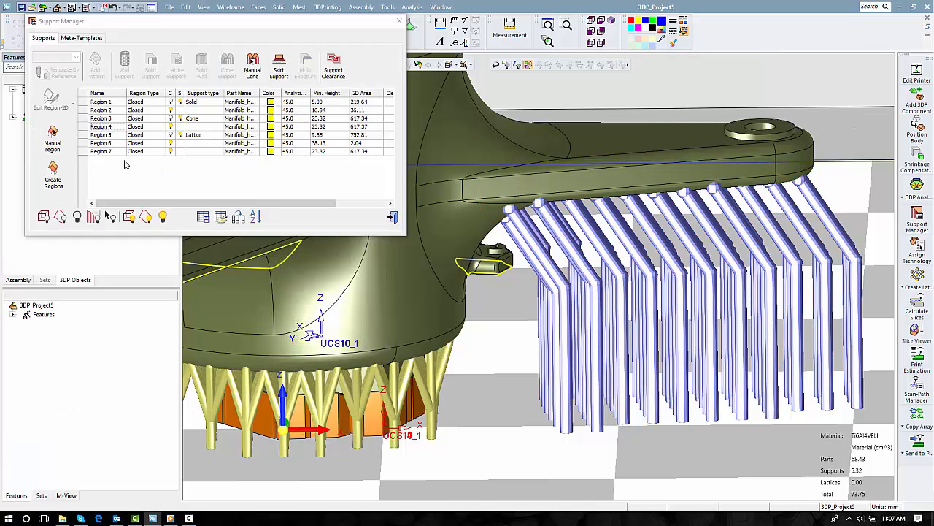
- Start a manual cone support and place two vertical cones on the underside of the small lug below the arm
click(252, 66)
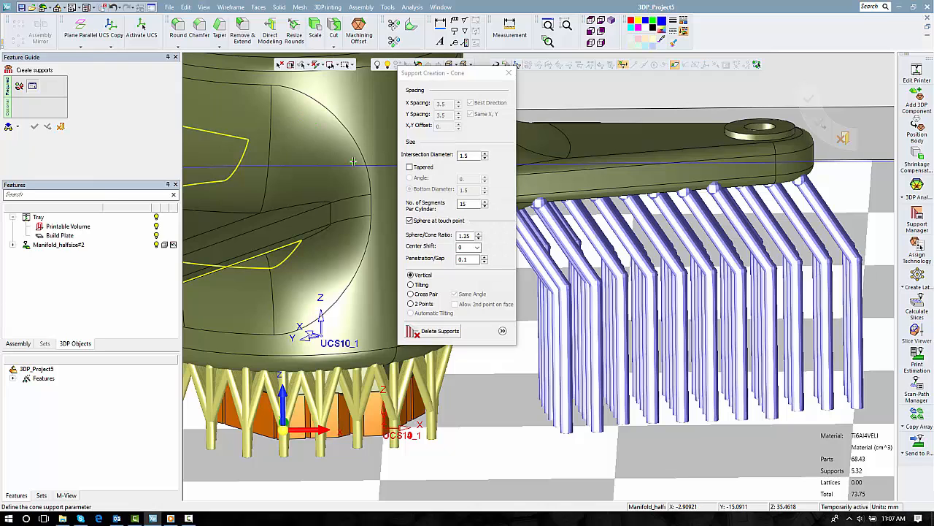
drag(435, 75, 284, 89)
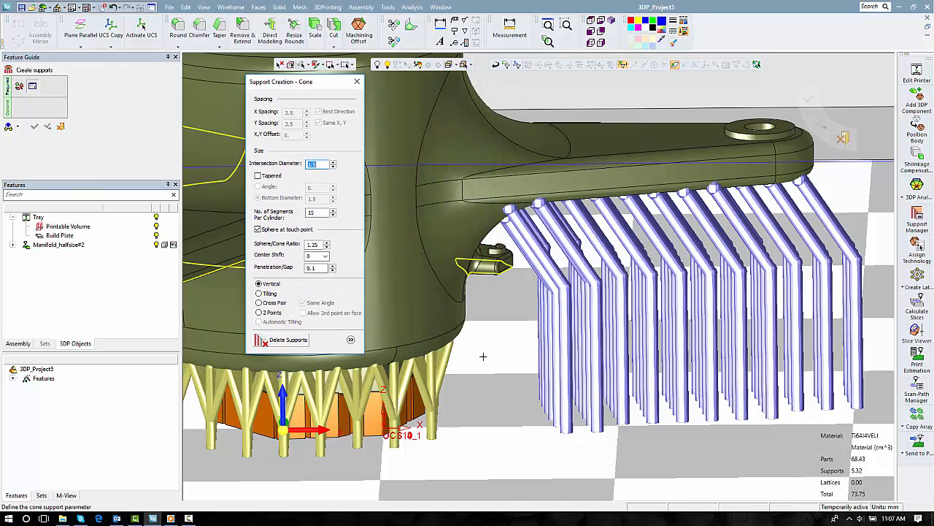
scroll(511, 273, up, 5)
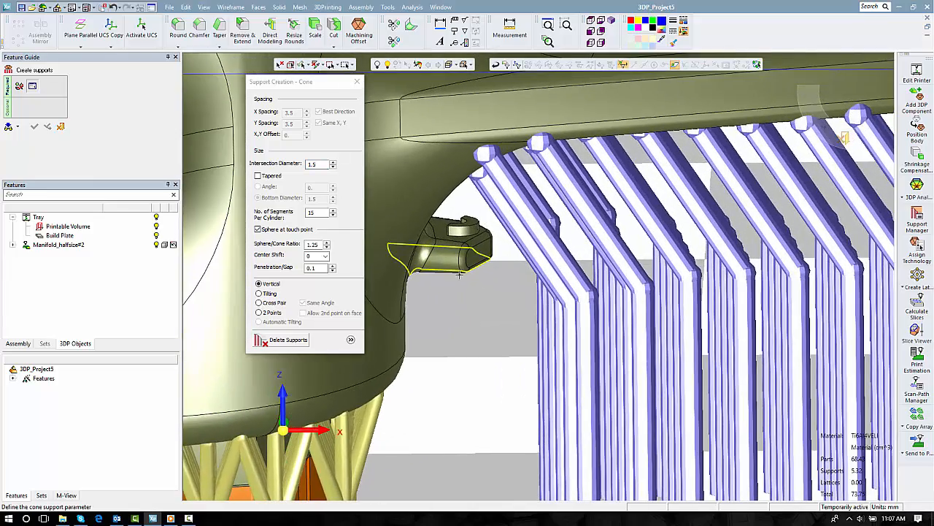
middle_drag(460, 273, 465, 297)
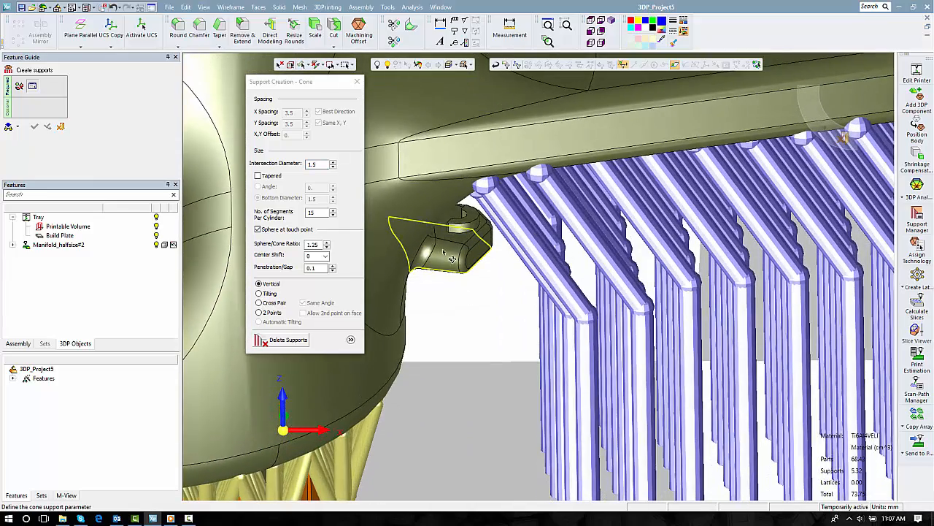
middle_drag(452, 258, 435, 291)
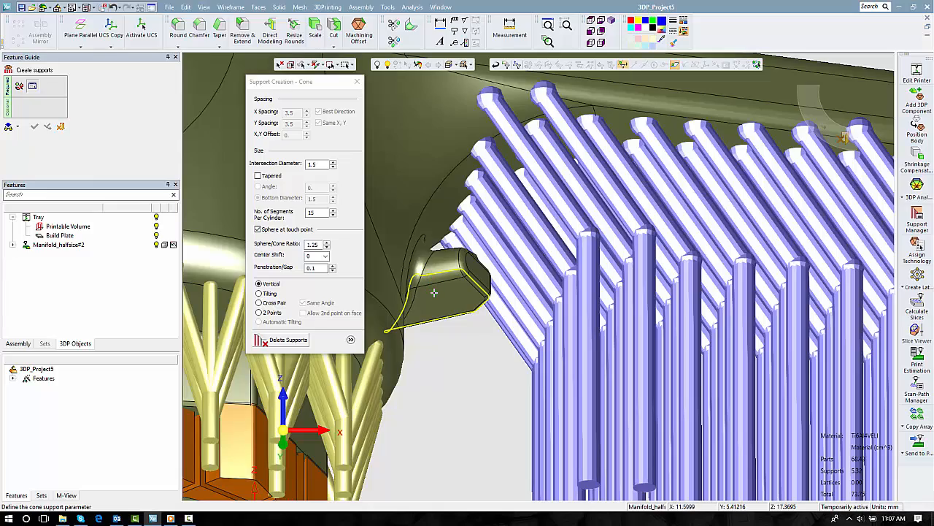
click(433, 292)
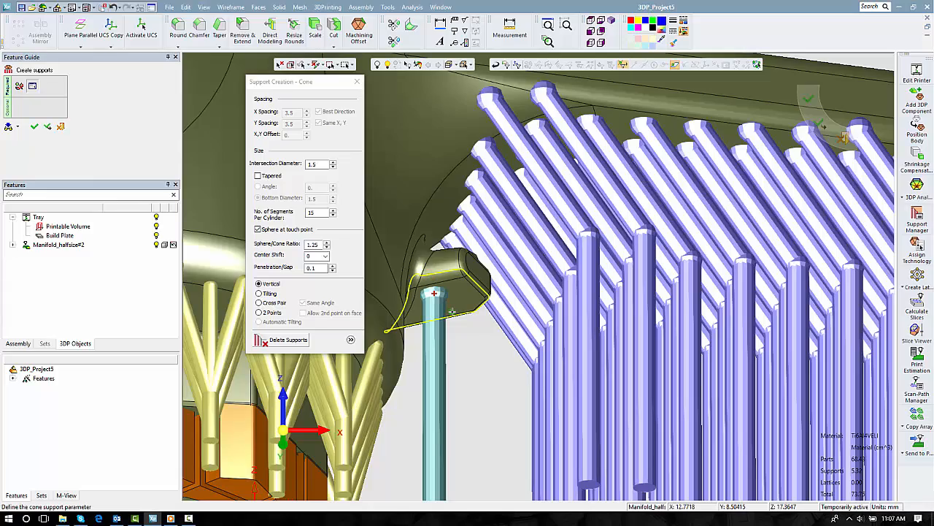
click(452, 312)
- Turn the lug's two manual cones into a Cross Pair with the same angle and create the support
middle_drag(464, 294, 392, 335)
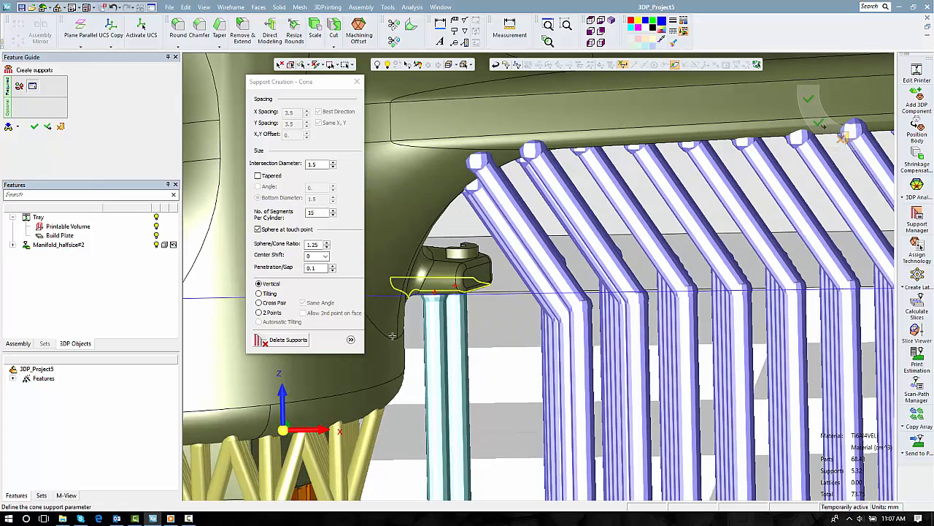
click(259, 303)
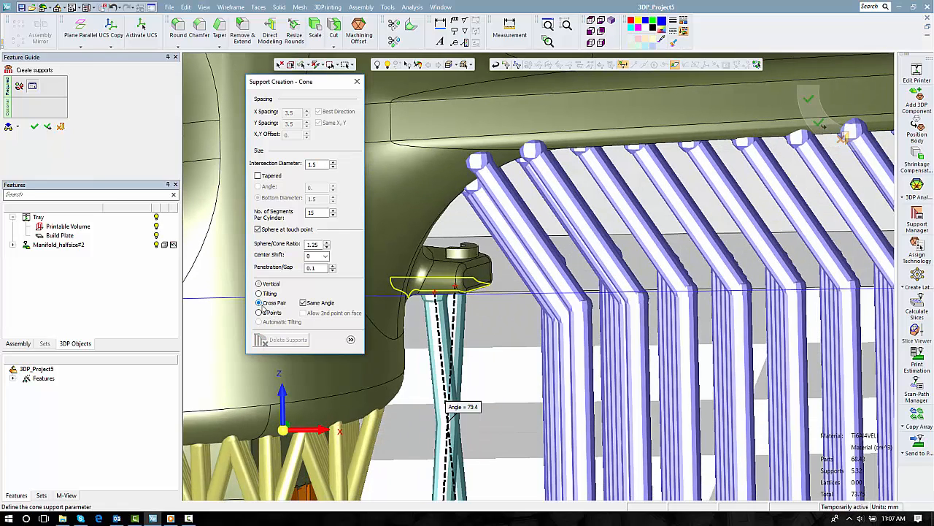
scroll(422, 327, down, 6)
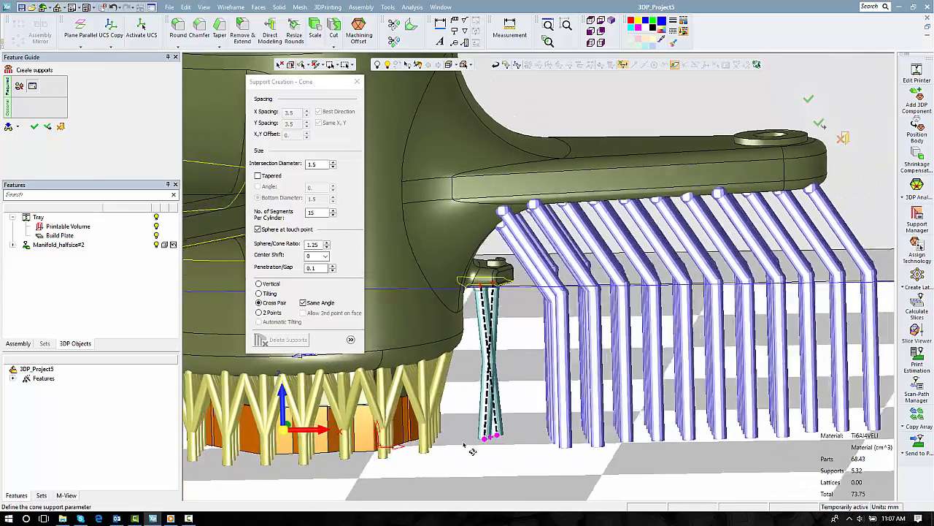
mouse_move(463, 444)
middle_down()
mouse_move(447, 453)
mouse_move(472, 450)
middle_up()
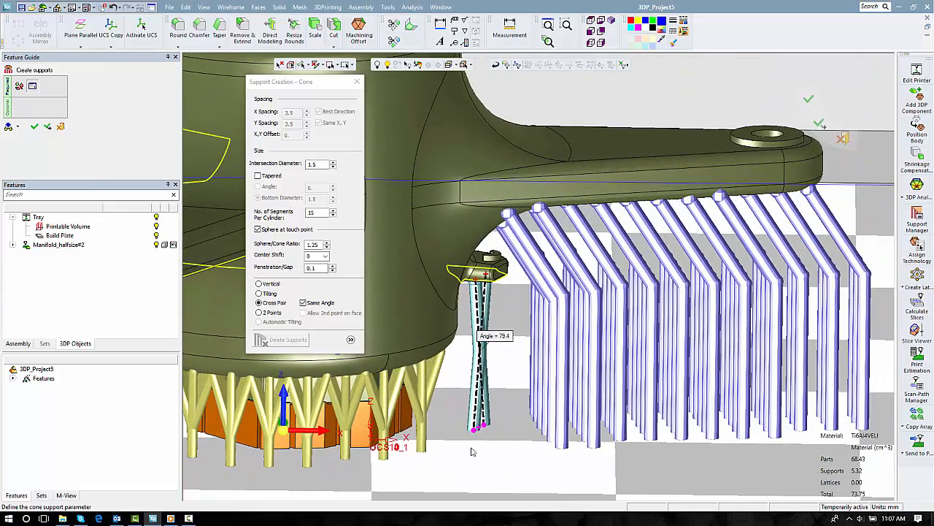
click(34, 129)
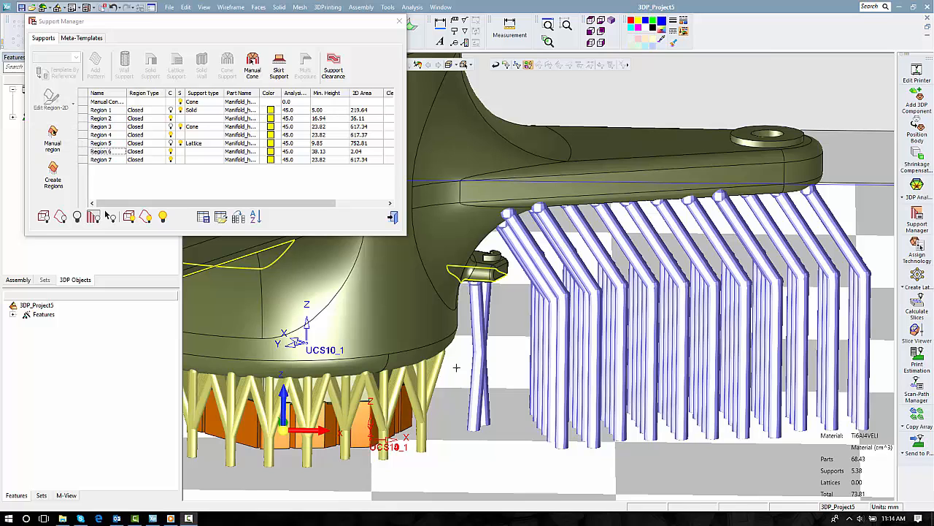
- Start adding a support pattern to the unsupported overhang region under the arm across the body from the cone-supported one
scroll(484, 366, up, 1)
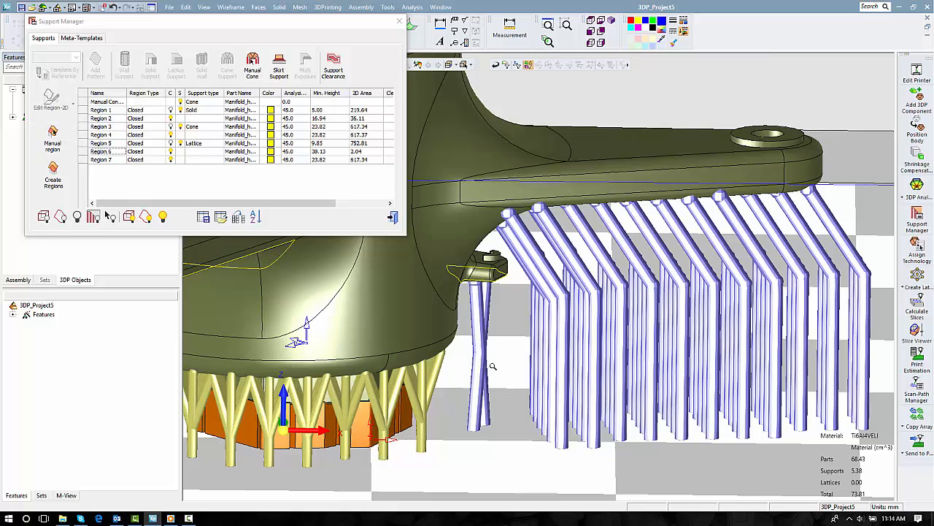
ctrl+right_drag(493, 366, 514, 369)
ctrl+middle_drag(524, 361, 931, 382)
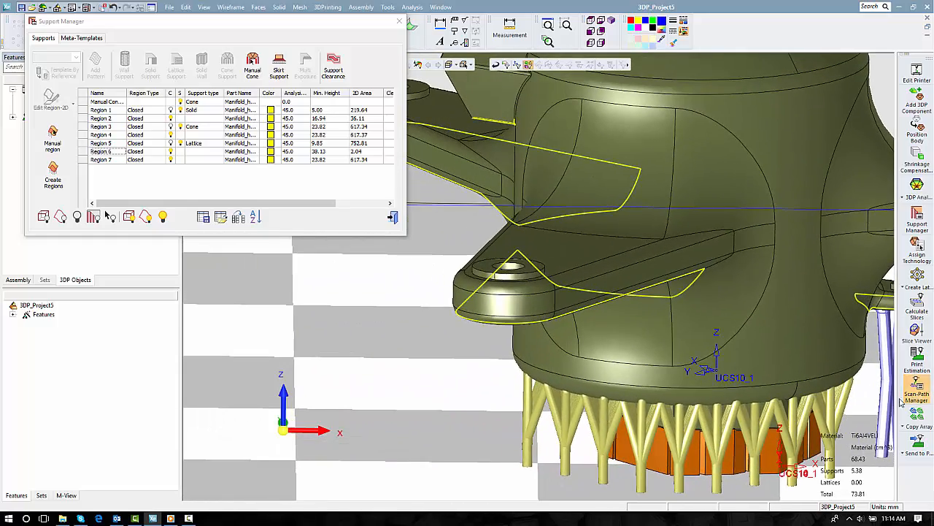
ctrl+drag(831, 384, 779, 388)
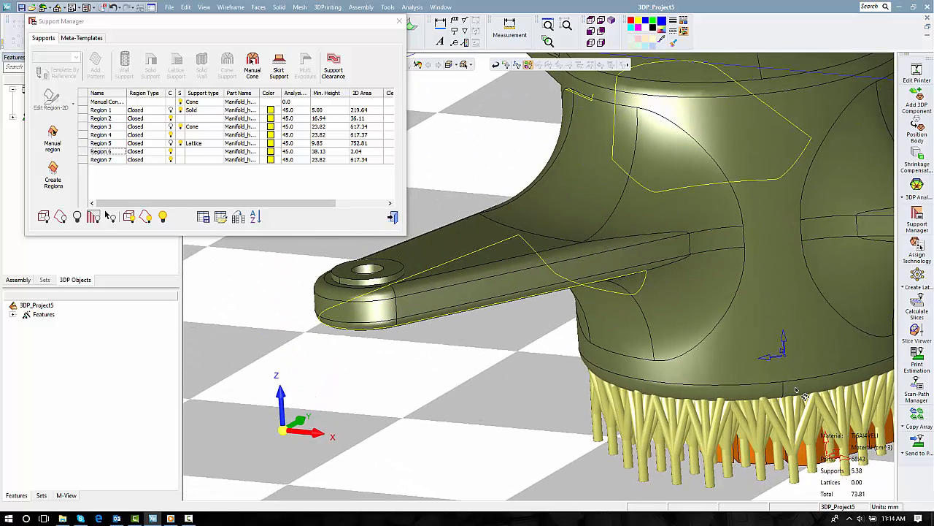
click(615, 292)
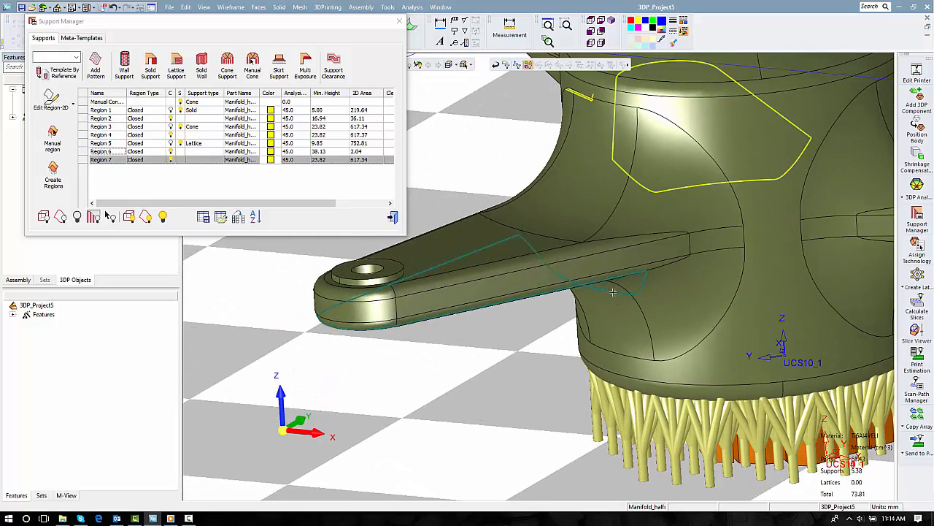
click(95, 66)
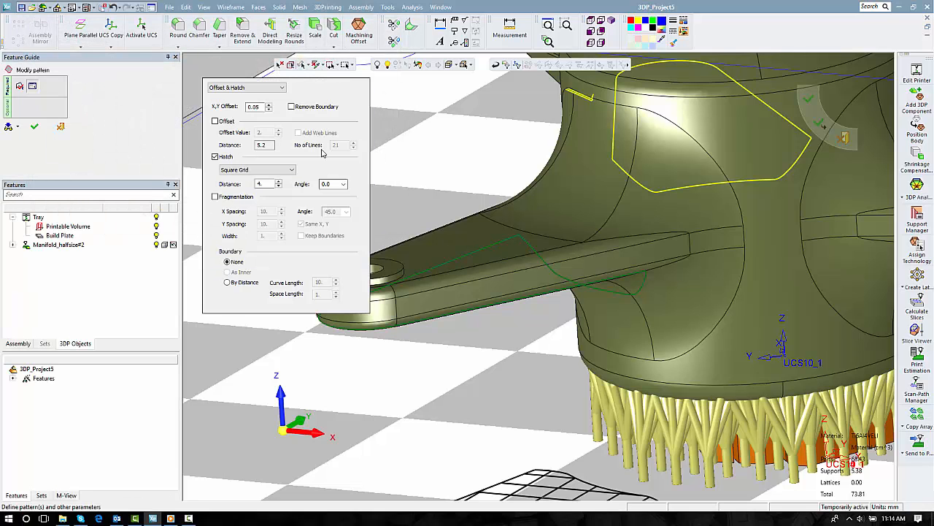
mouse_move(464, 211)
middle_down()
mouse_move(520, 130)
mouse_move(386, 154)
middle_up()
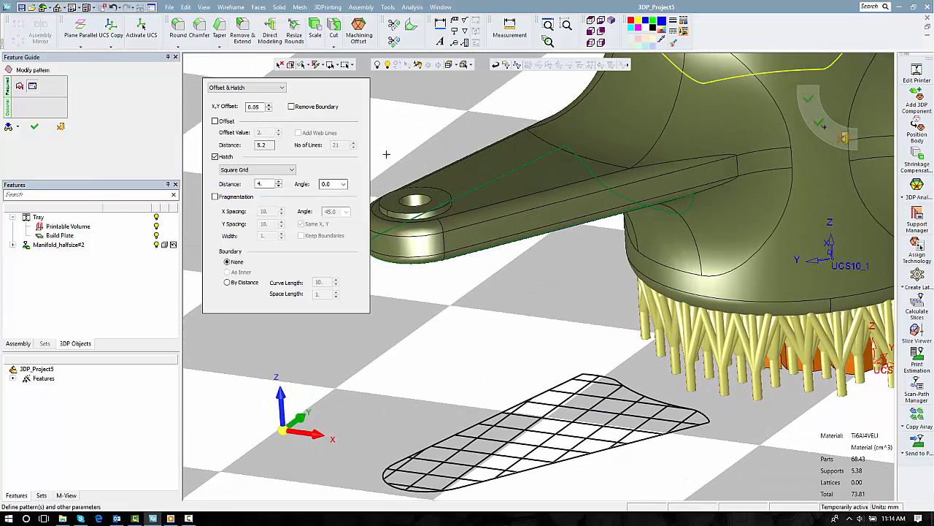
- Try a Honeycomb hatch on the arm region's pattern, and replace the hatch with offset contours
click(292, 170)
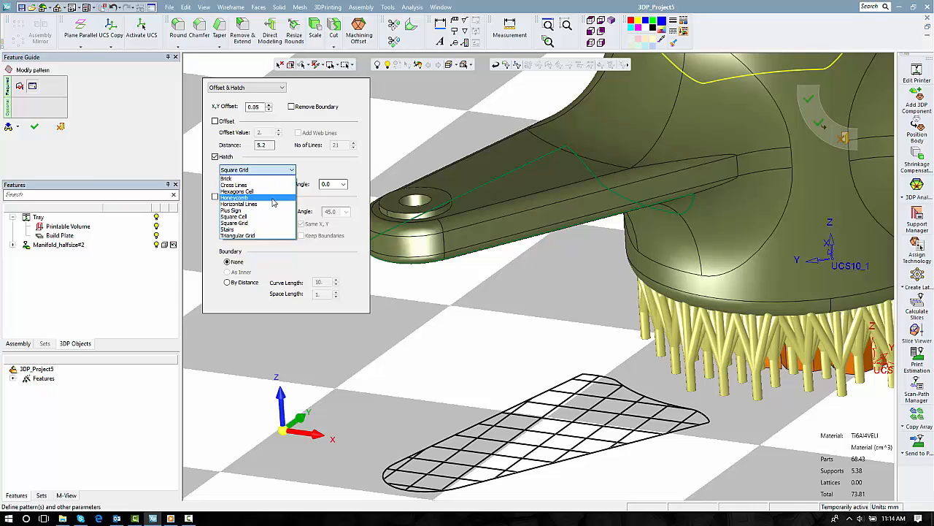
click(275, 198)
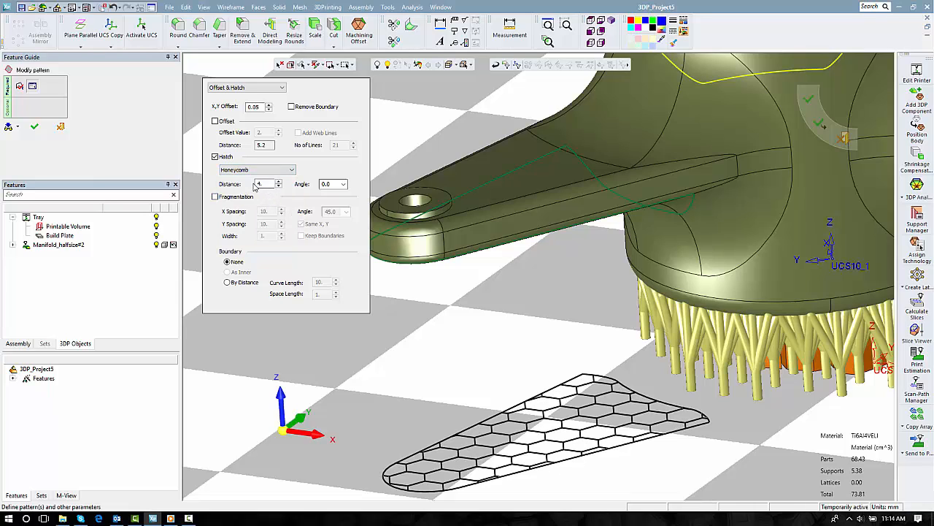
click(216, 157)
click(216, 121)
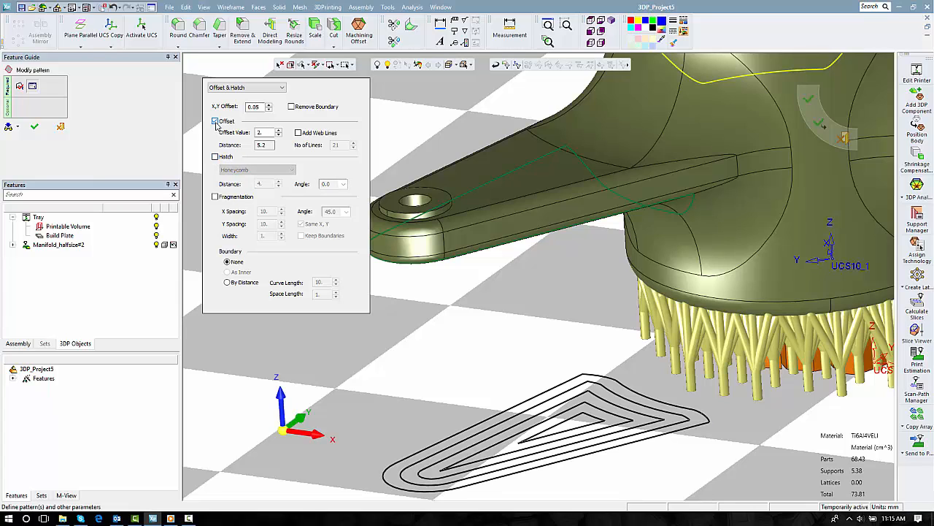
- Switch the arm region's pattern from offset contours to a Honeycomb hatch with Fragmentation, and create the pattern
click(216, 157)
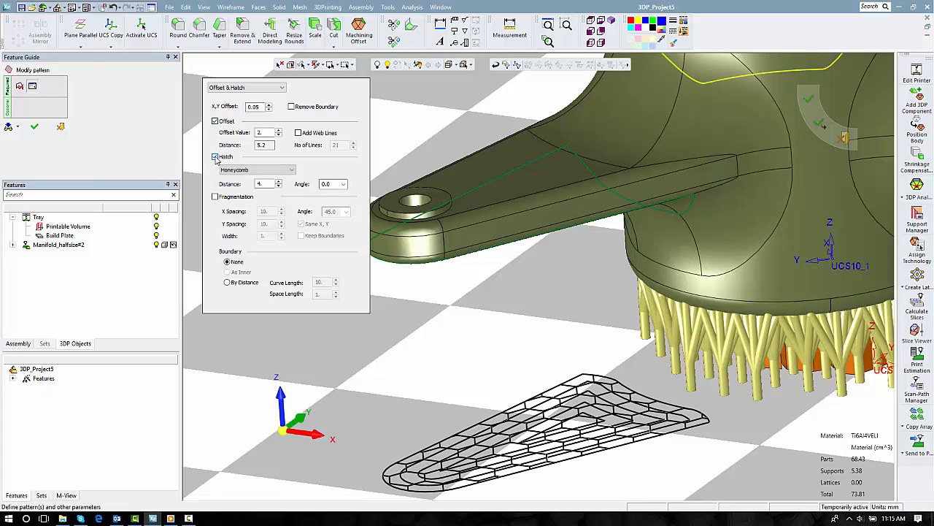
click(215, 121)
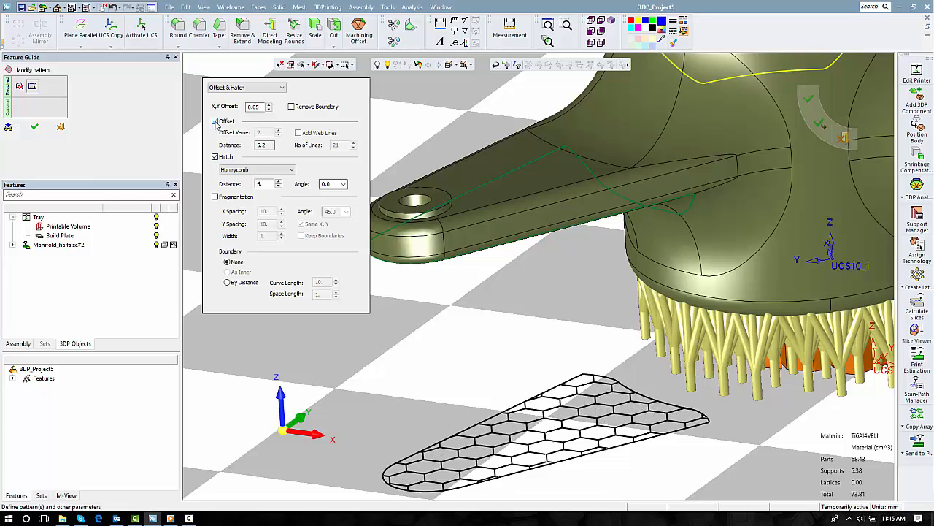
click(215, 197)
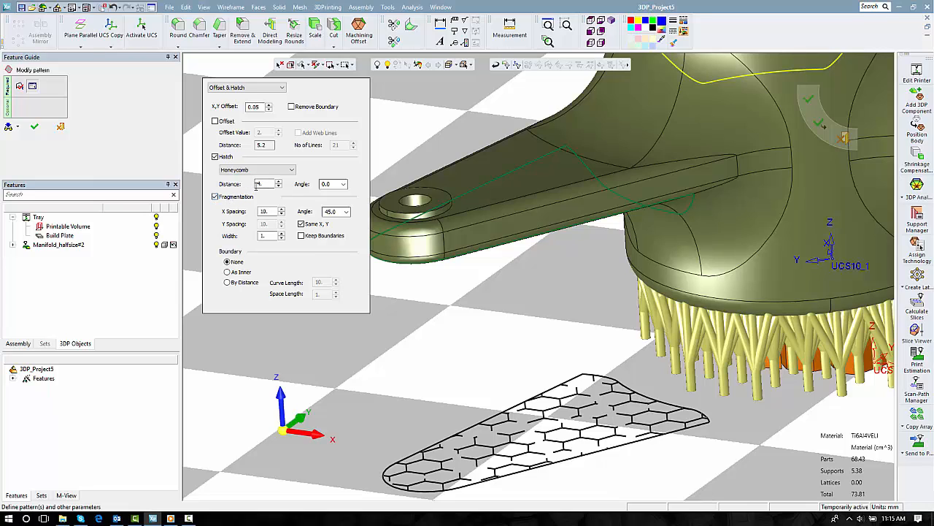
click(40, 127)
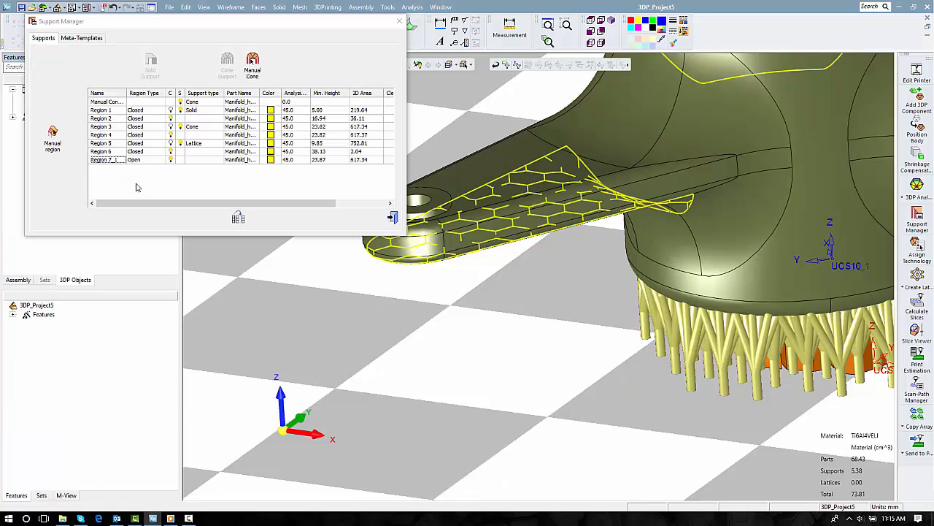
- Start a textured wall support on the arm's honeycomb pattern and choose Texture 3 for its walls
click(375, 256)
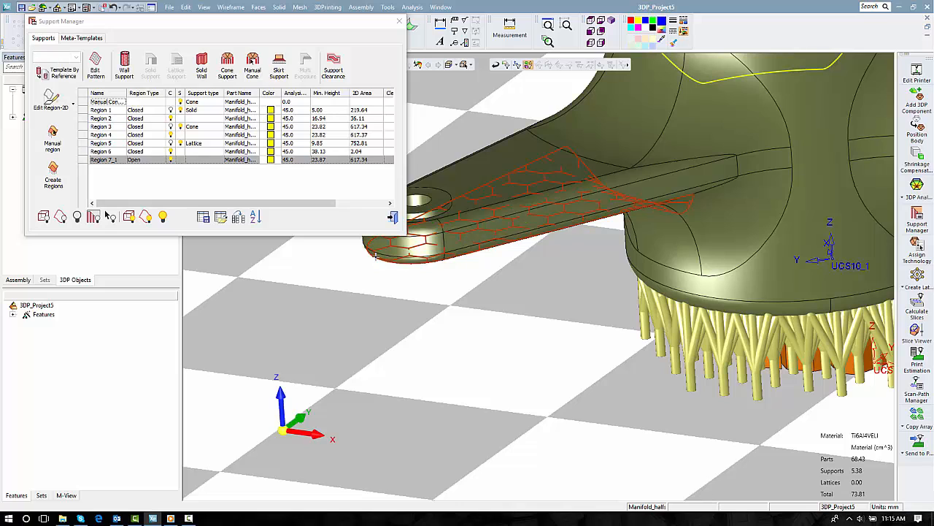
click(131, 70)
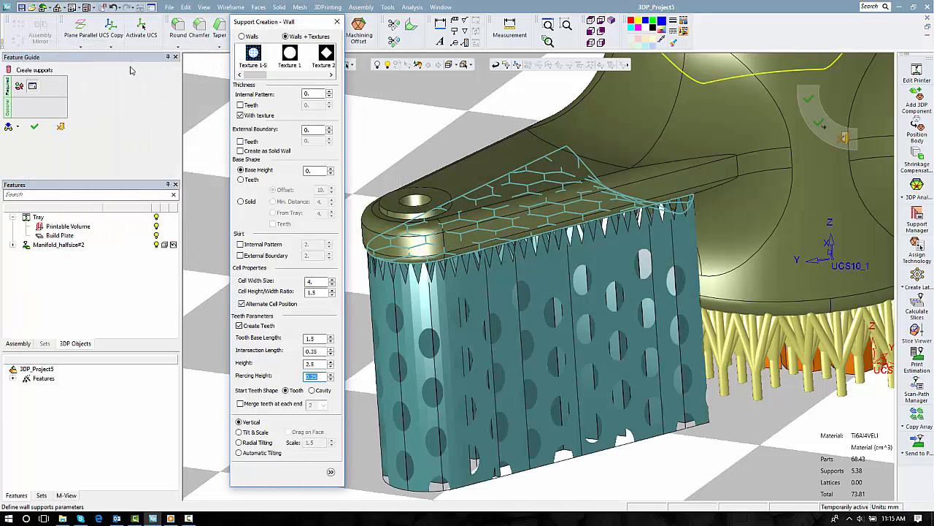
drag(259, 76, 288, 77)
click(326, 57)
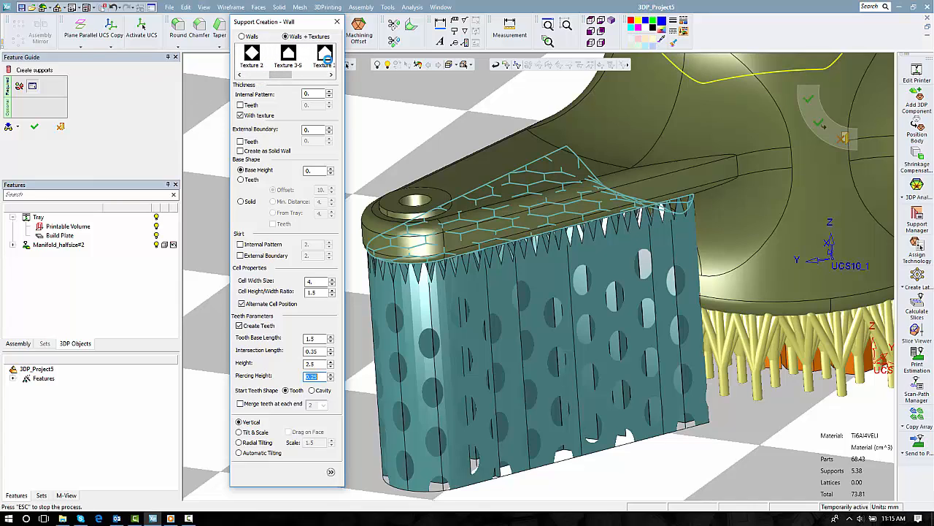
- Try the wall support without texture on the internal pattern and with teeth on the external boundary
click(241, 115)
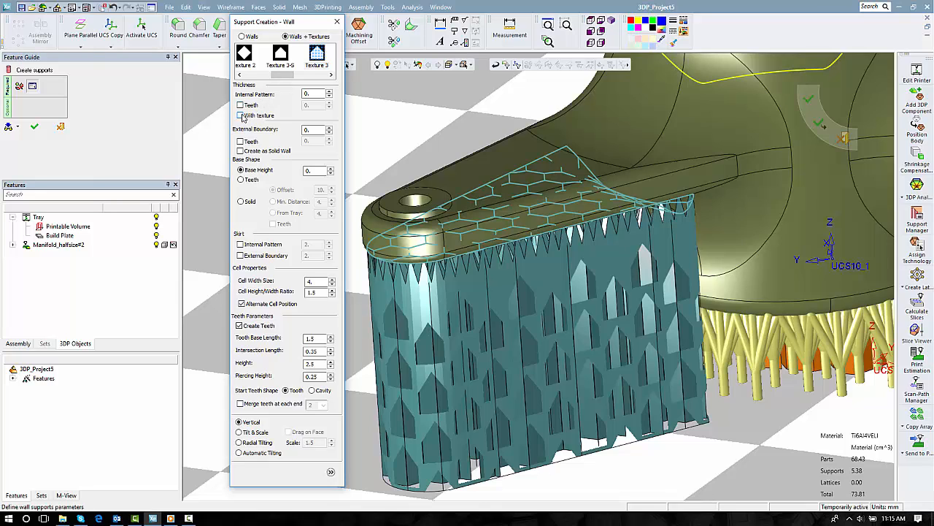
click(242, 115)
click(240, 141)
click(240, 142)
- Try a solid base with an offset of 12 and an external boundary skirt on the wall support
click(242, 202)
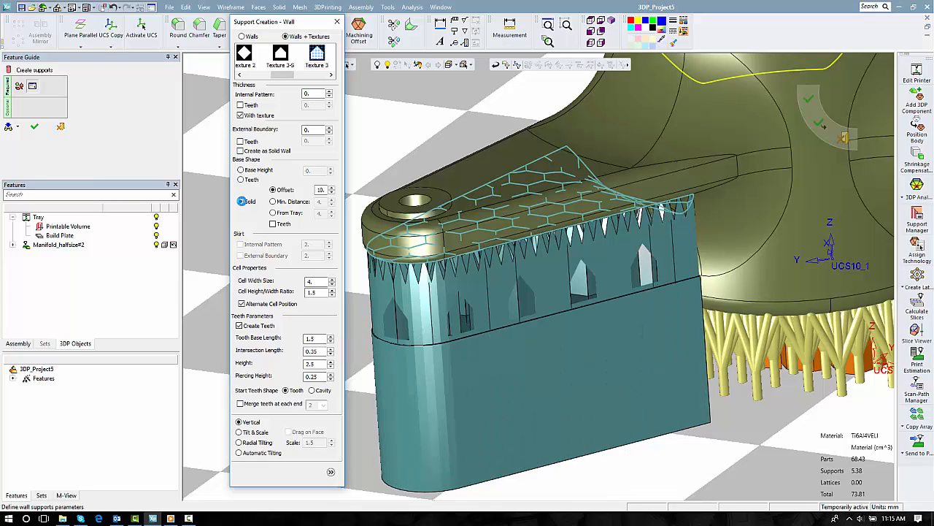
double_click(321, 190)
key(Return)
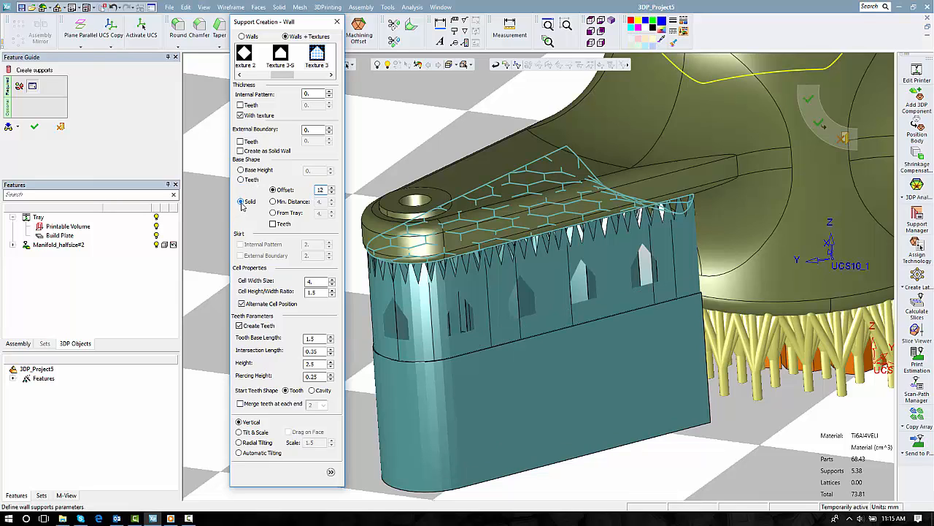
click(241, 170)
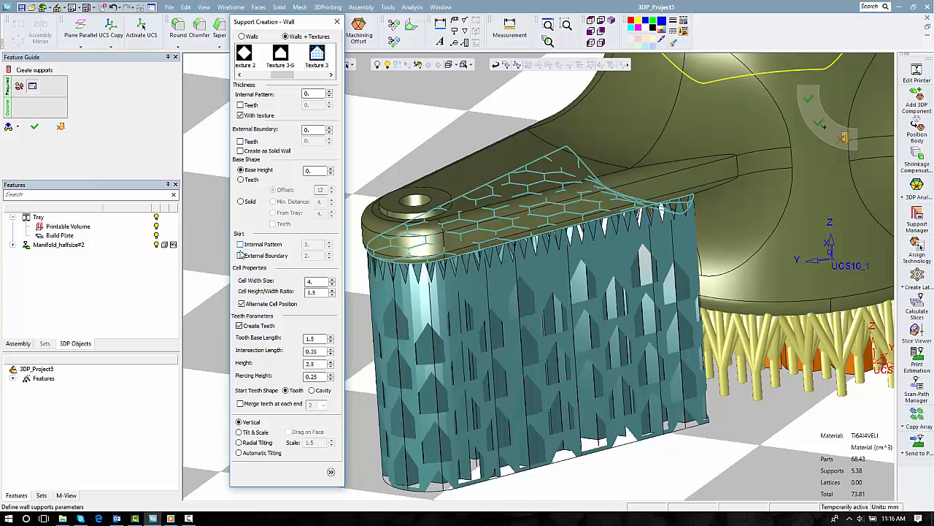
click(241, 256)
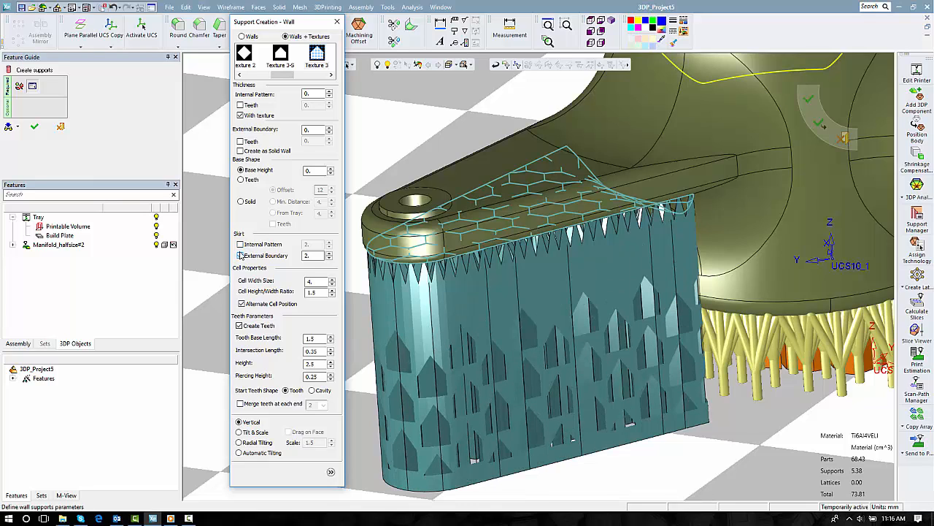
click(241, 256)
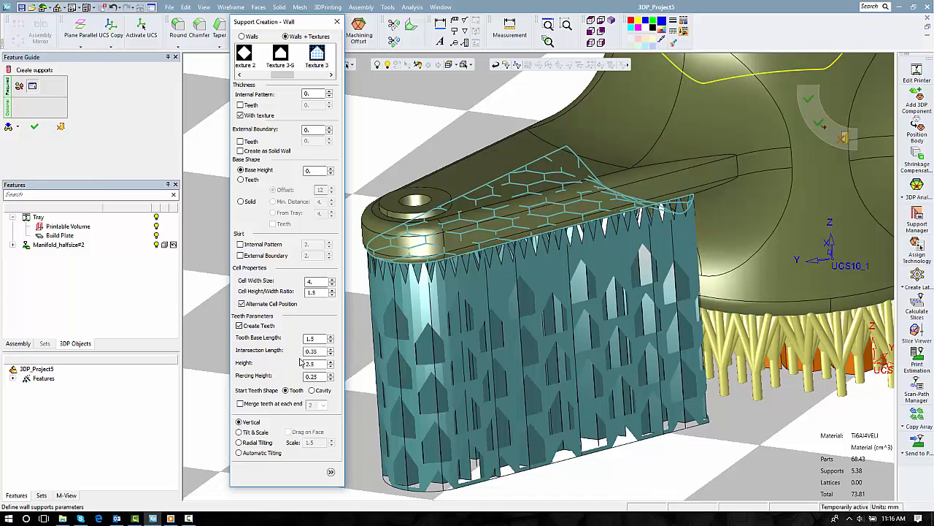
- Apply Tilt & Scale to the wall support, bend its path into sections at about 75° and 85°, and create it
click(267, 434)
middle_drag(561, 400, 583, 359)
drag(569, 405, 541, 368)
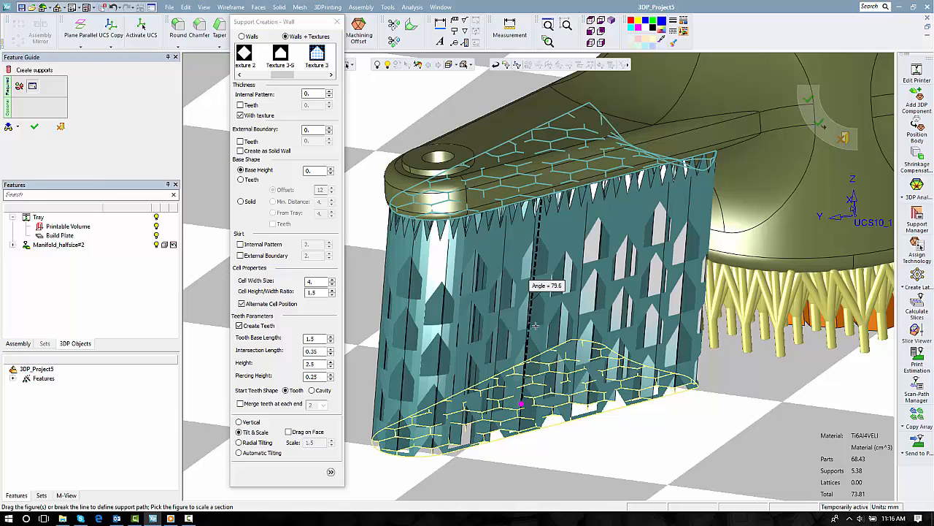
drag(527, 325, 516, 327)
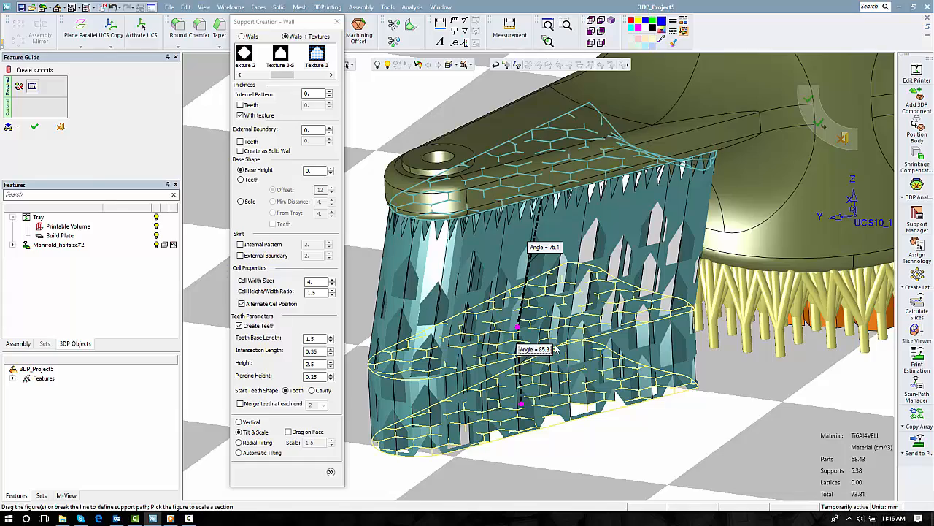
middle_drag(565, 335, 546, 335)
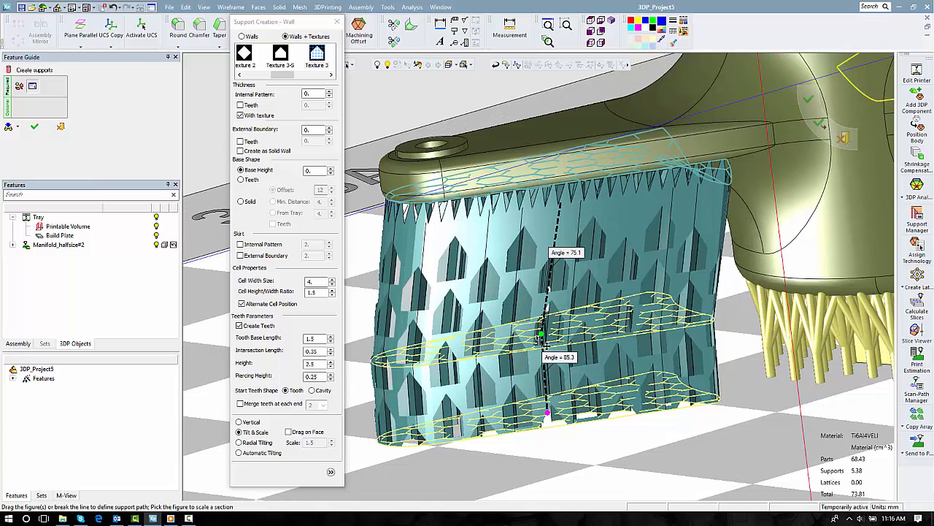
click(36, 127)
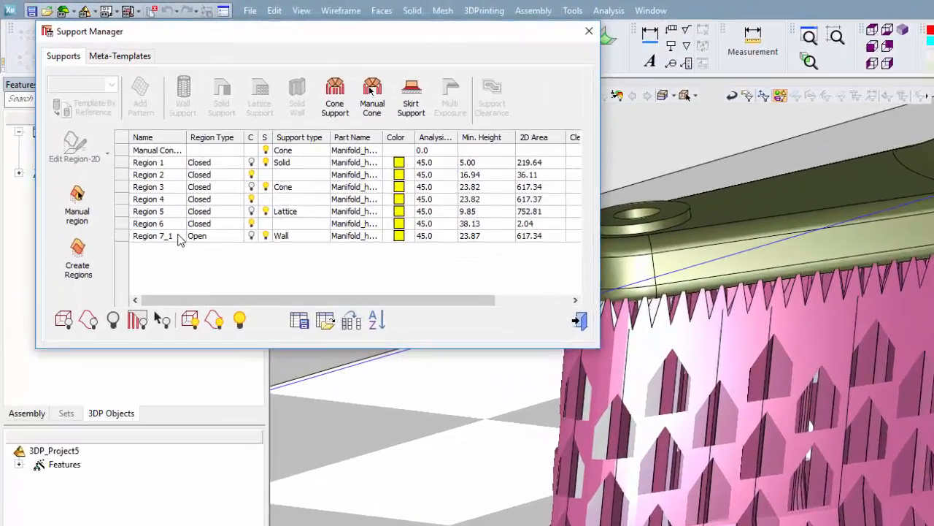
- Save the arm's wall support as a support template named "standard wall"
click(120, 160)
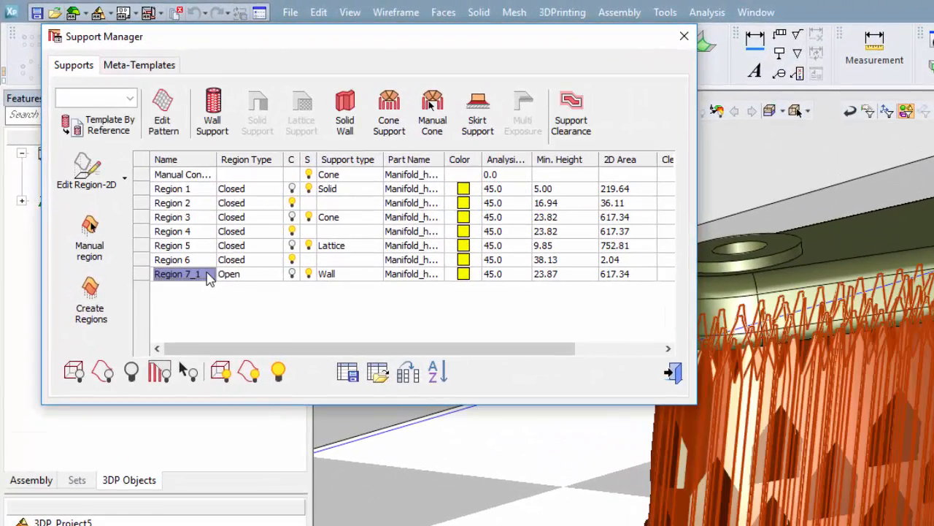
right_click(210, 277)
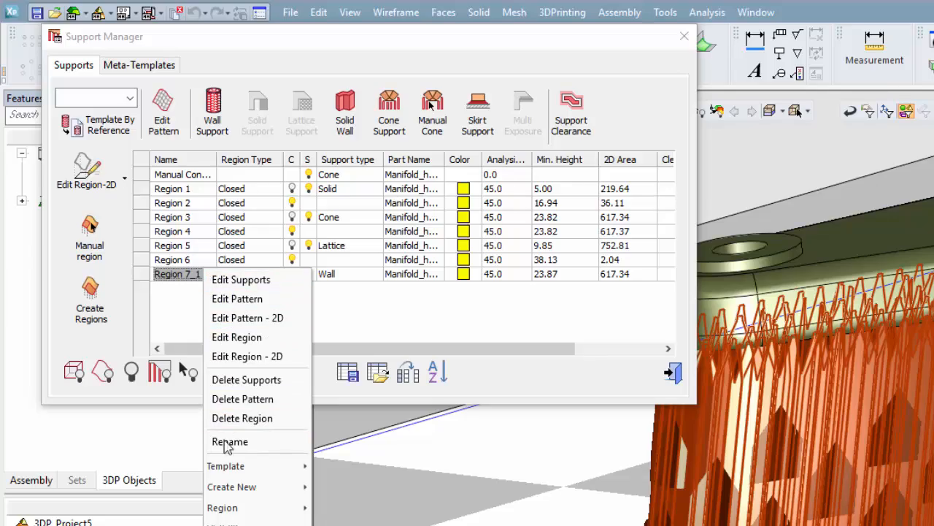
mouse_move(224, 468)
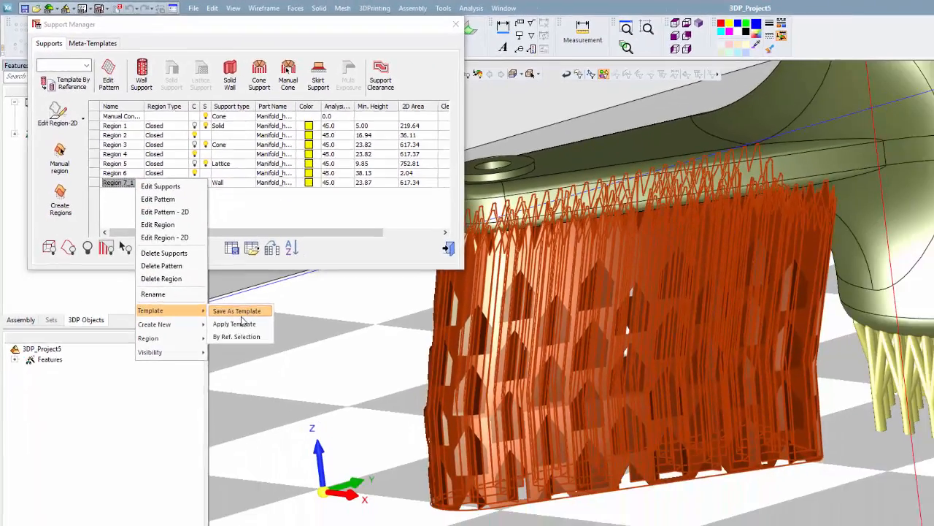
click(314, 409)
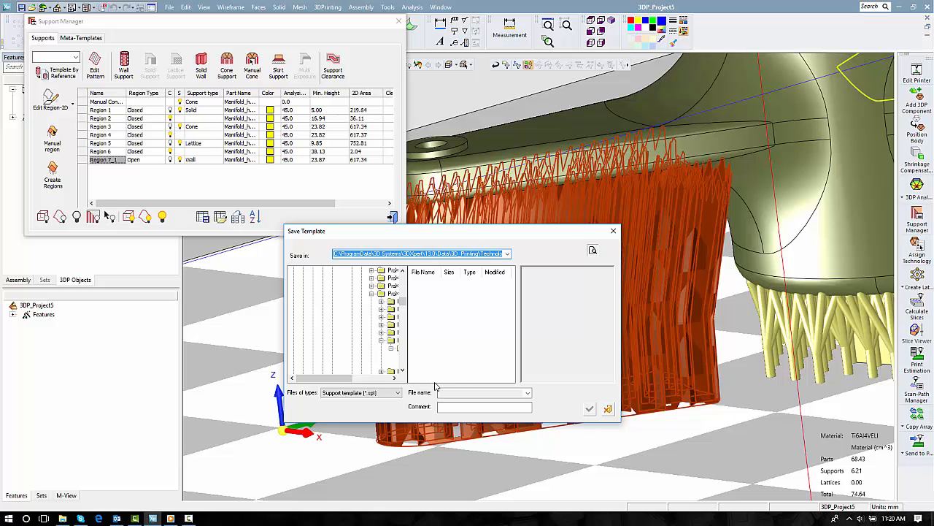
click(440, 392)
text(stur)
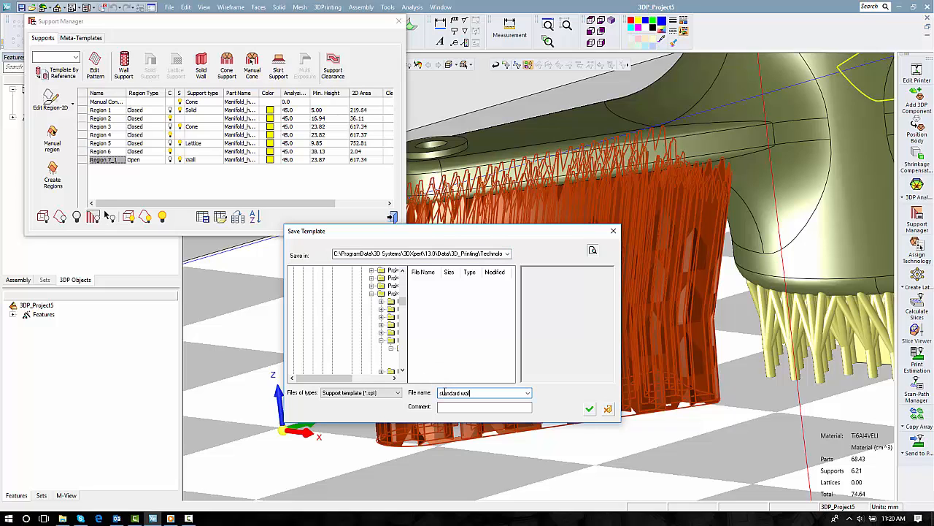
click(589, 408)
- Select the region under the arm that has no support yet and open its outline for 2D editing
middle_drag(334, 343, 535, 410)
middle_drag(363, 375, 713, 473)
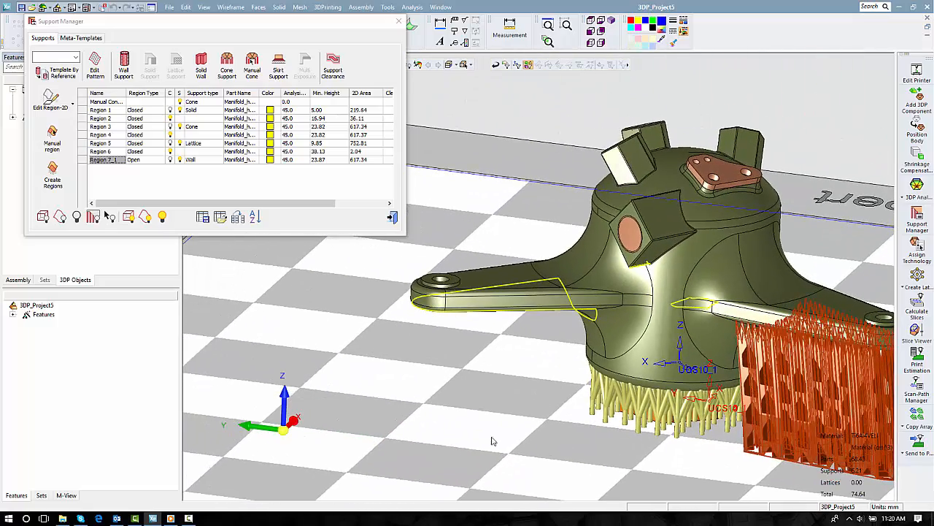
ctrl+right_drag(373, 429, 379, 340)
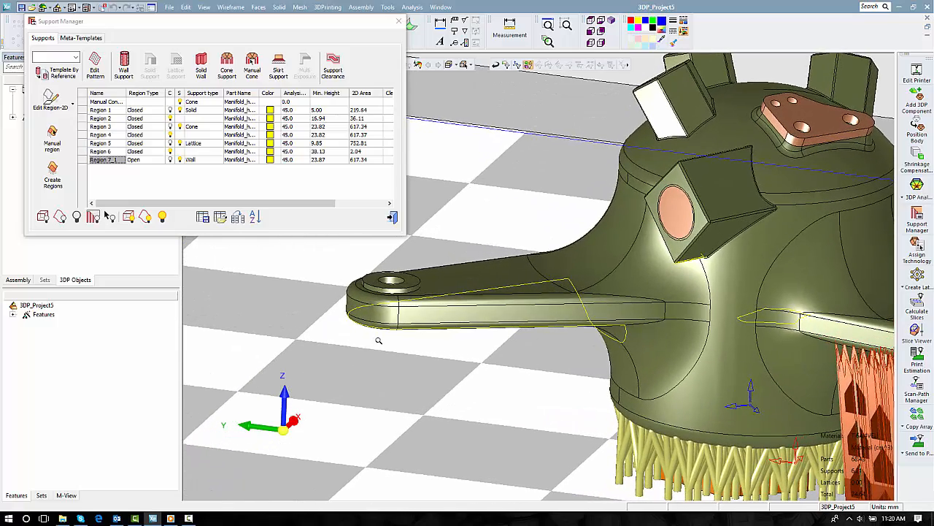
click(362, 307)
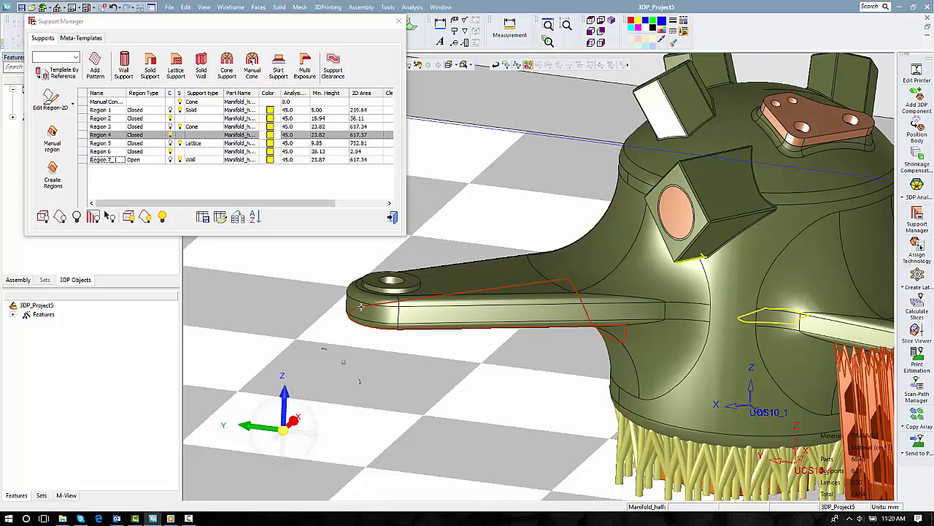
click(139, 136)
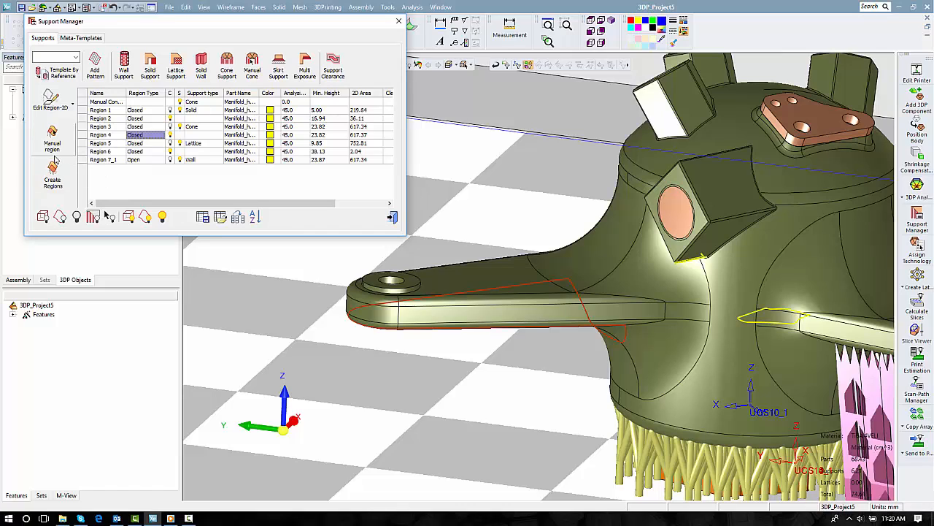
click(53, 102)
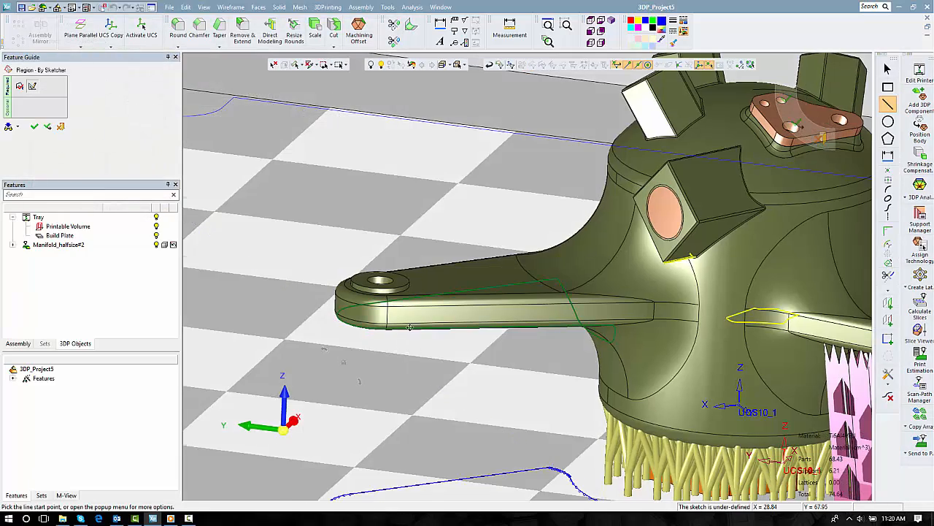
- Delete the curved edge at the body end of the arm region's outline
ctrl+middle_drag(410, 327, 392, 234)
ctrl+right_drag(457, 380, 458, 318)
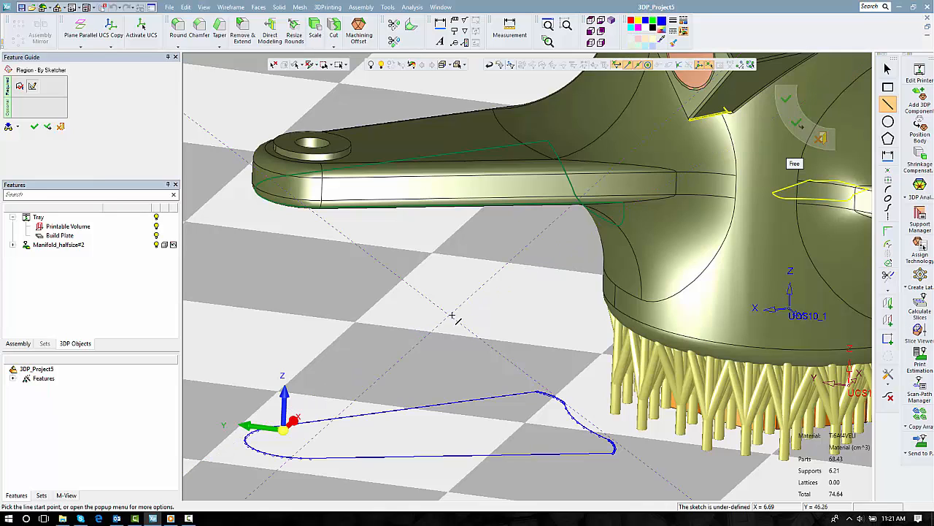
key(Escape)
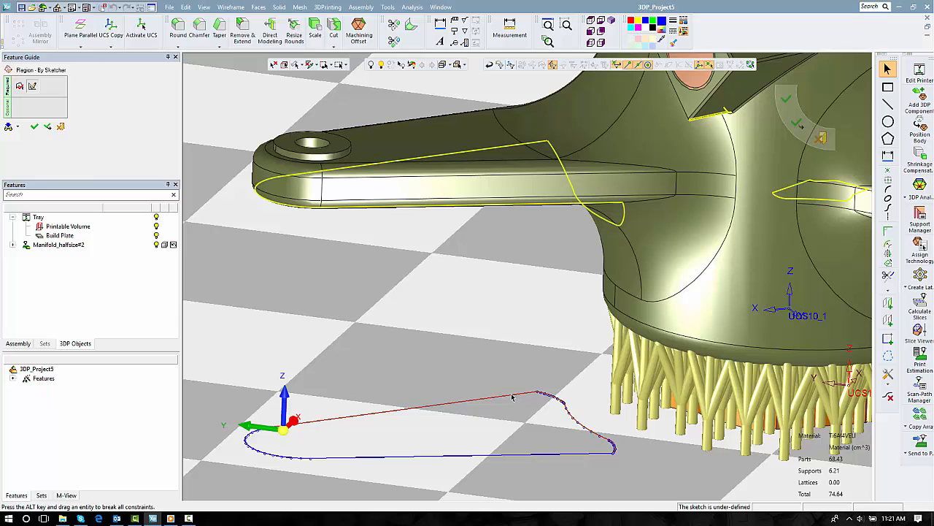
right_click(507, 359)
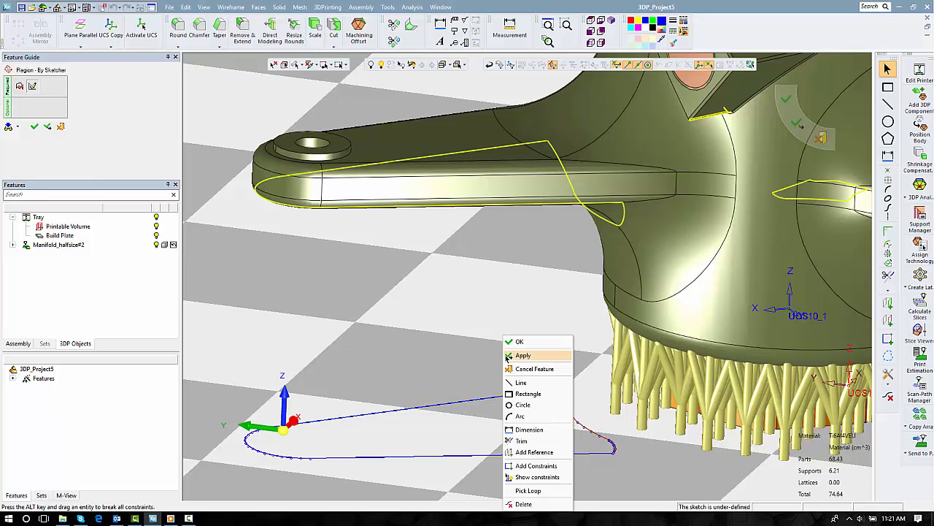
click(521, 504)
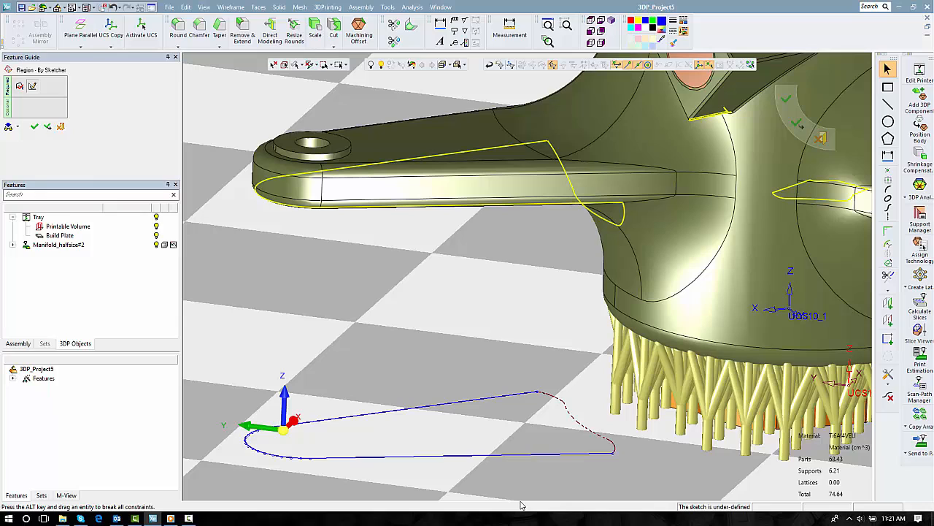
- Close the region outline with a straight line between its two open ends and accept the edited region
click(888, 105)
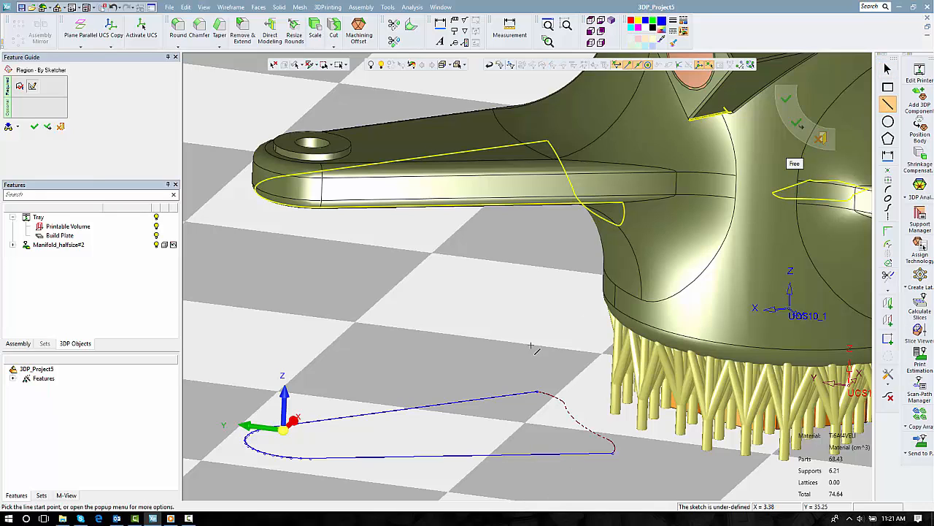
click(537, 392)
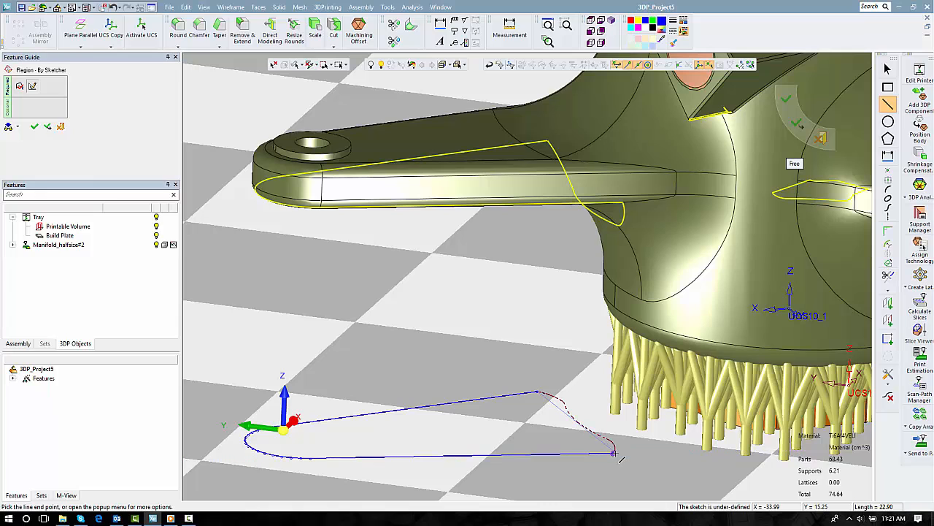
click(613, 453)
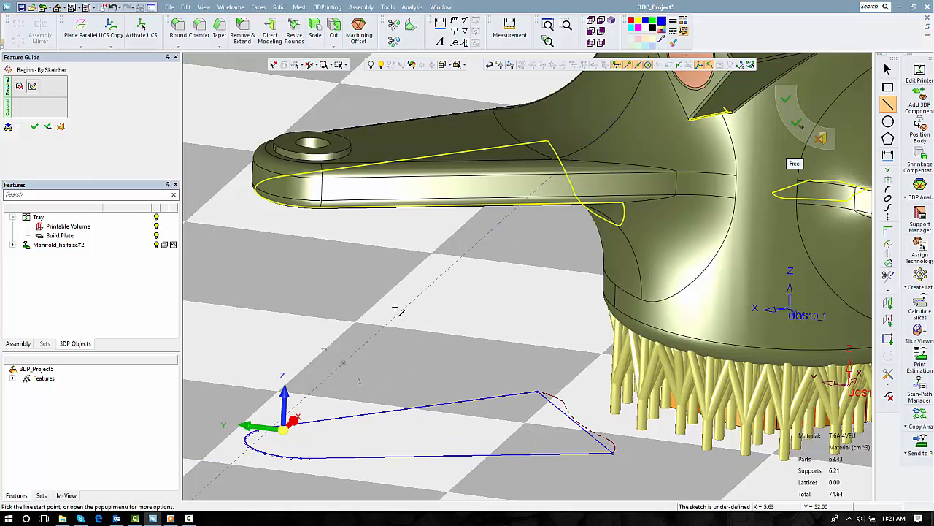
click(37, 129)
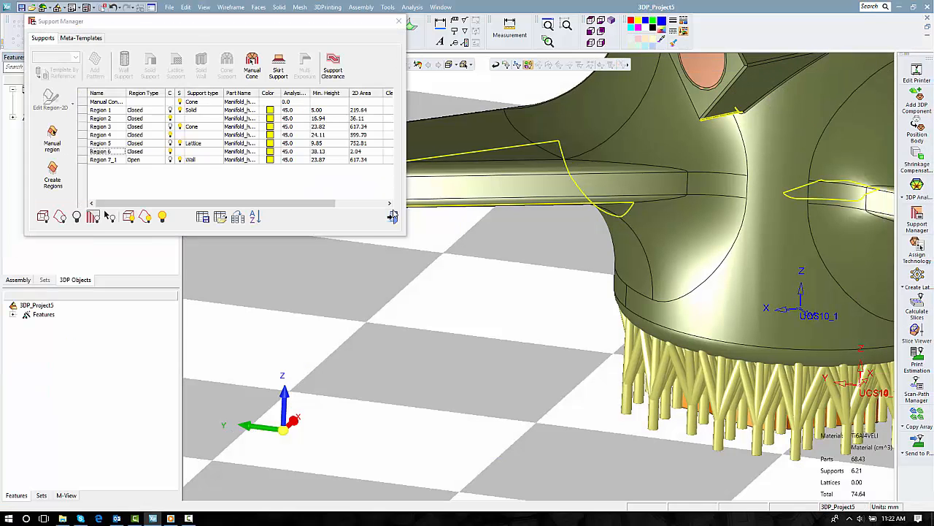
- Apply the "standard wall" support template to the edited region under the arm
click(440, 206)
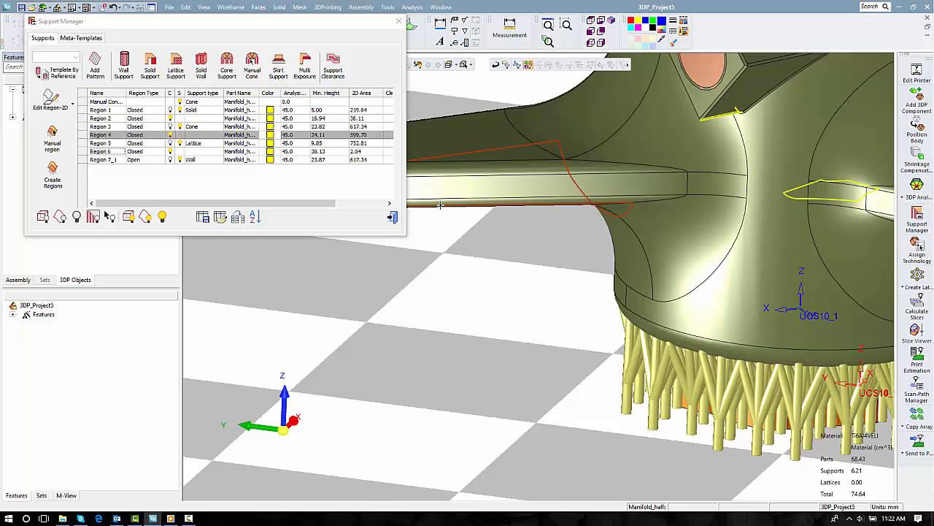
click(76, 57)
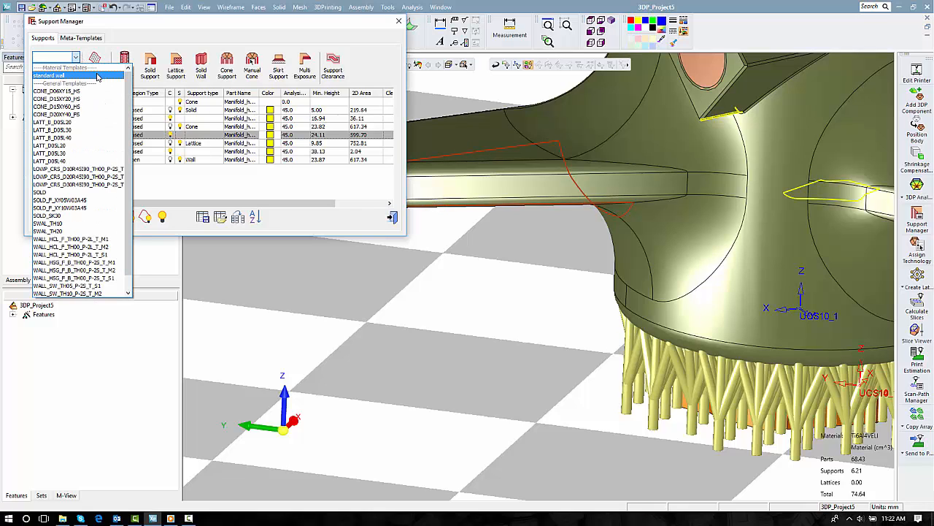
click(97, 76)
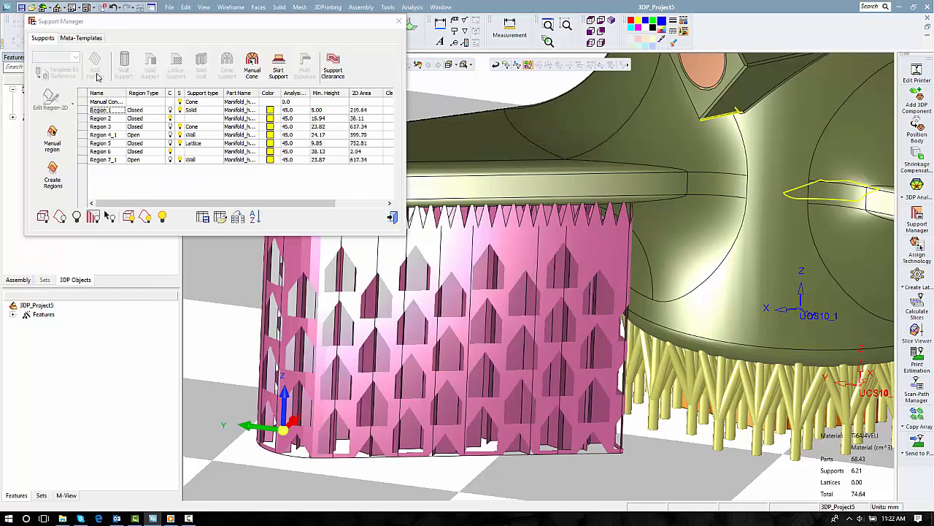
middle_drag(436, 274, 384, 286)
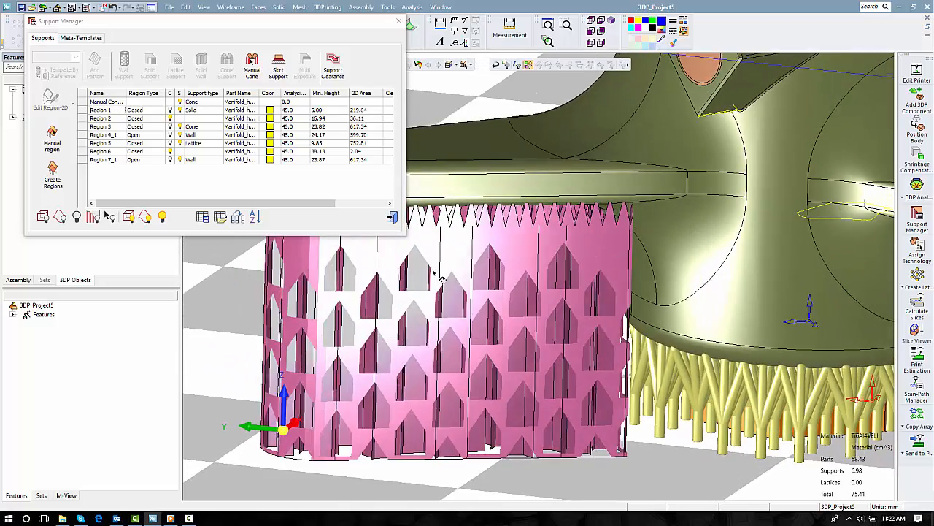
- Open the wall support of Region 4_1 for editing
click(122, 162)
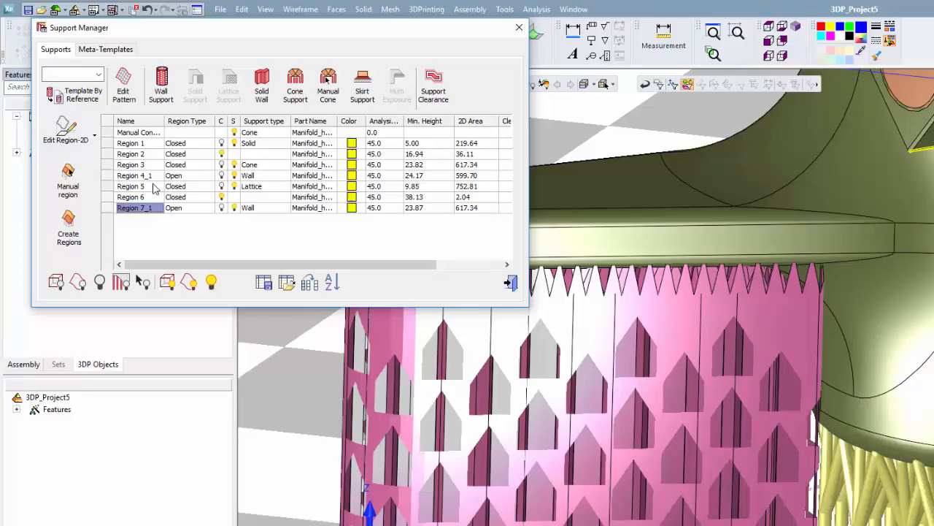
click(115, 135)
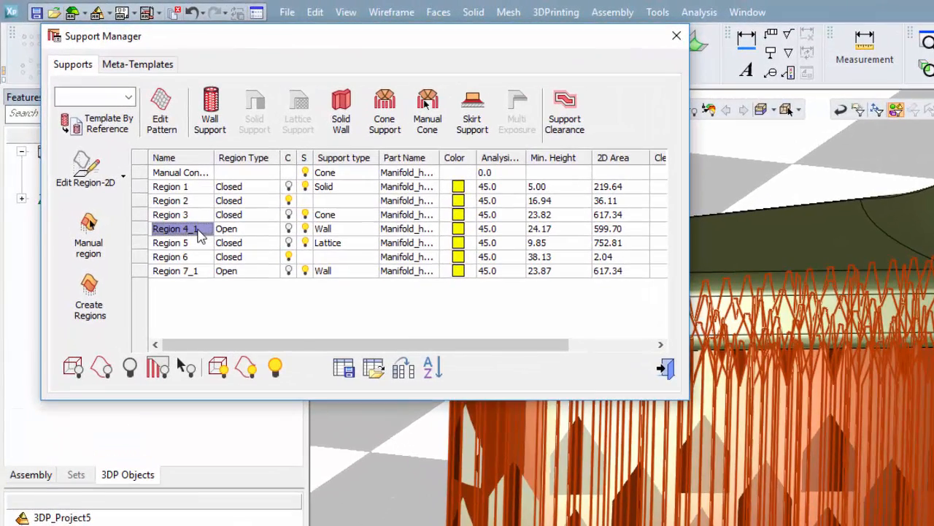
right_click(200, 232)
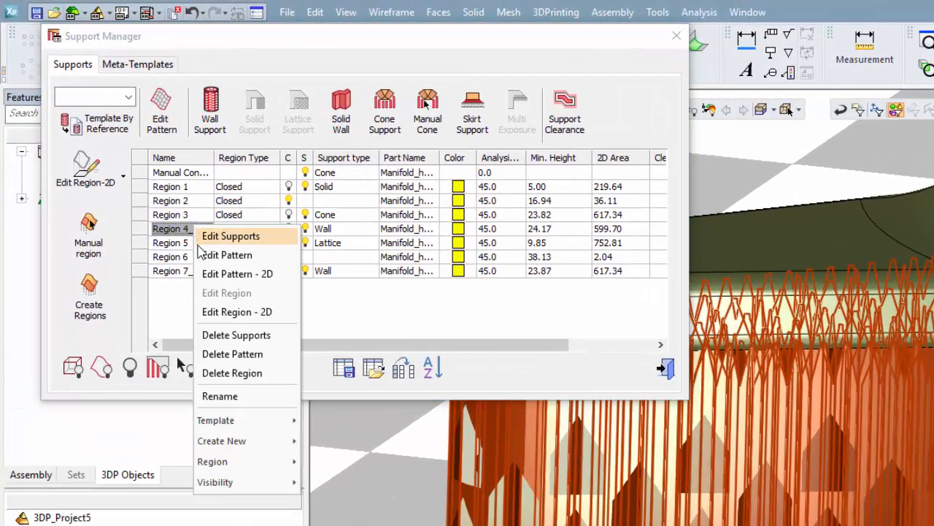
click(202, 242)
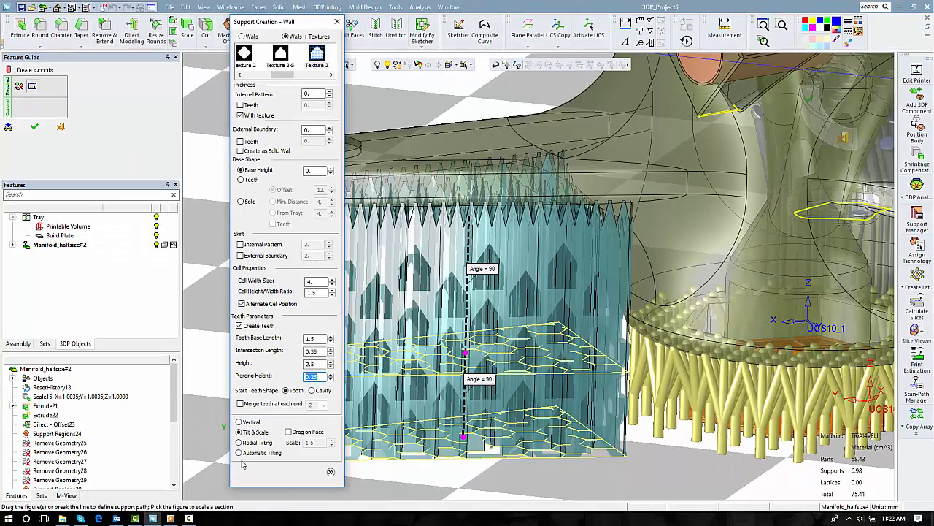
- Try Radial Tilting with a scale of 1.5 on the wall support, and return to Tilt & Scale
click(239, 443)
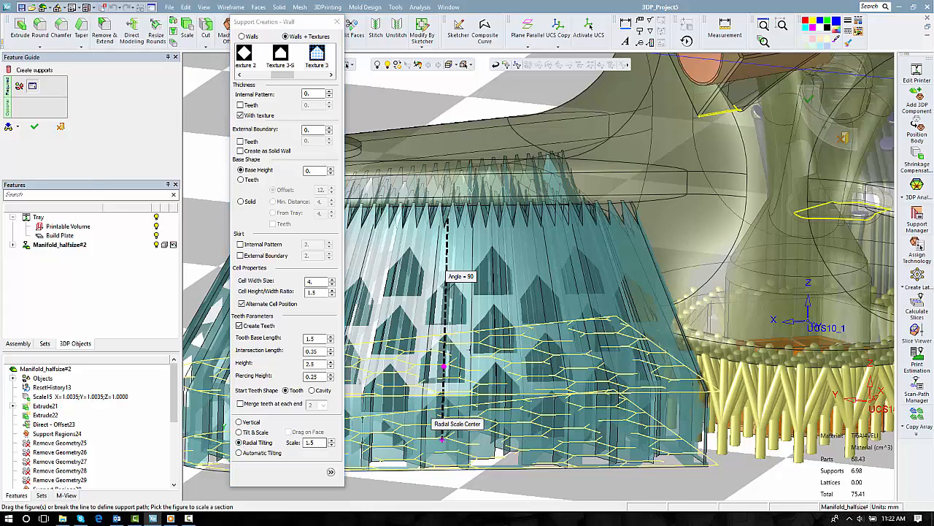
ctrl+middle_drag(463, 351, 614, 316)
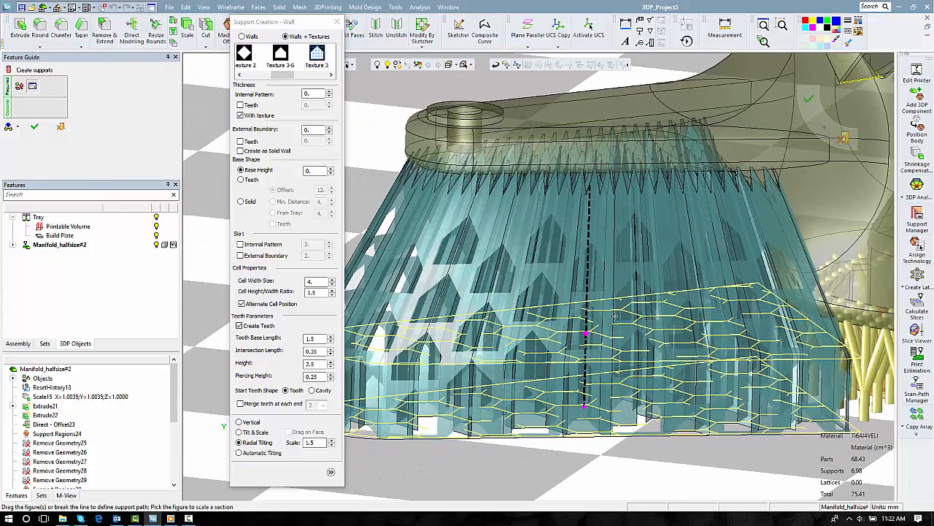
click(239, 433)
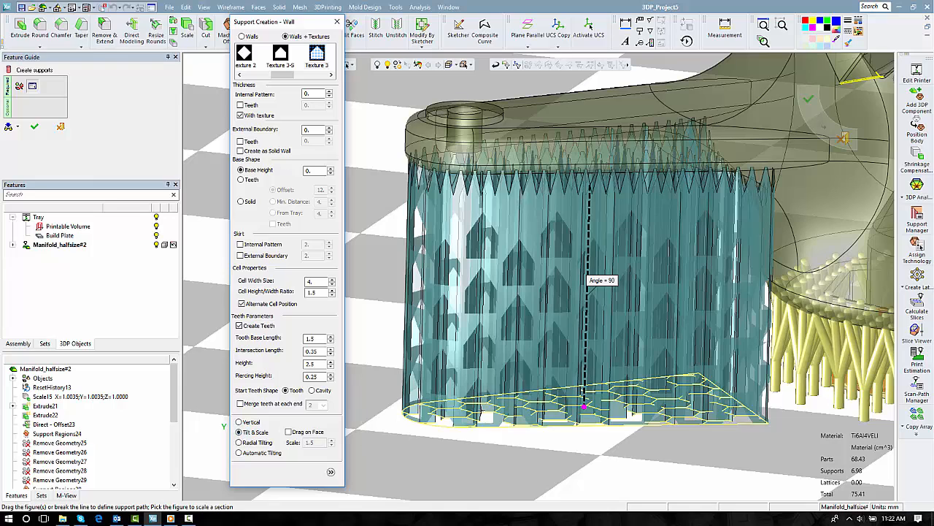
- Shift the wall support's base toward the arm's tip and break its path midway, at angles of about 75° above and 86.4° below
drag(584, 408, 560, 419)
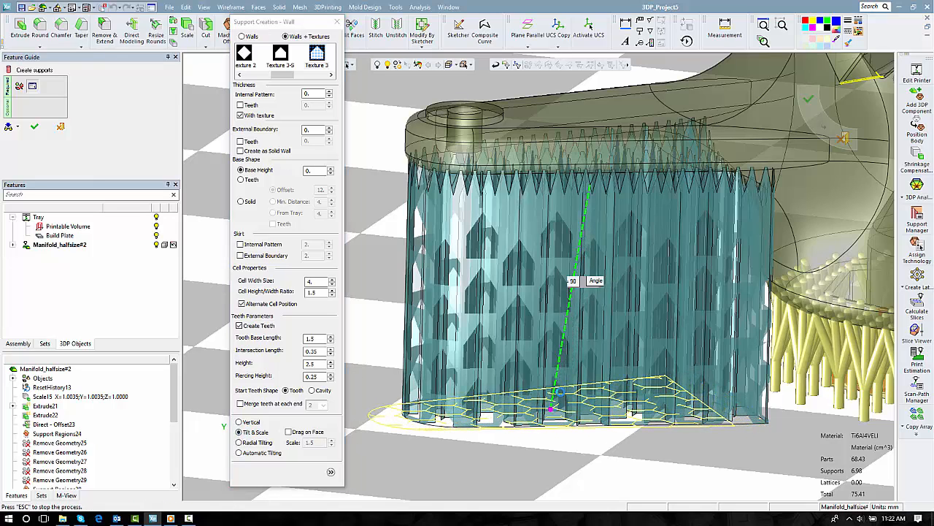
click(555, 310)
drag(554, 310, 554, 310)
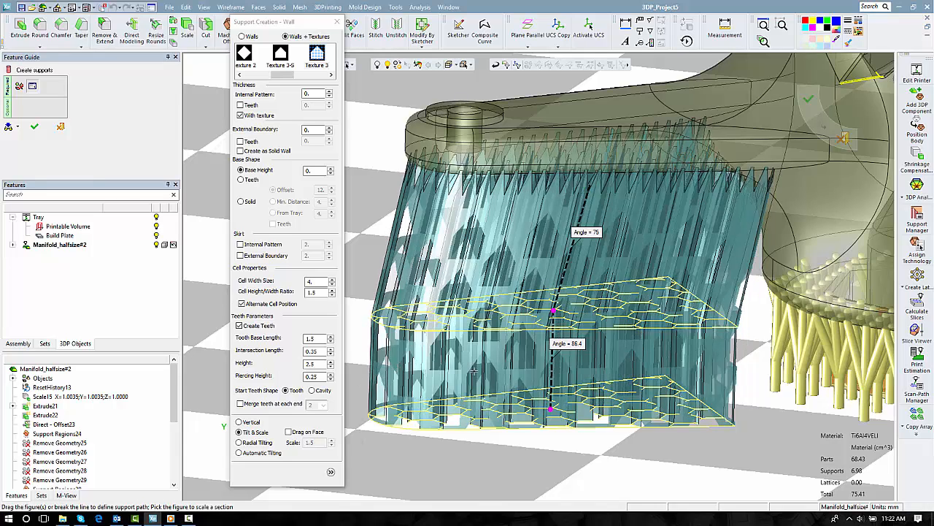
- Set the scale of the wall support's base section to 0.75
click(551, 409)
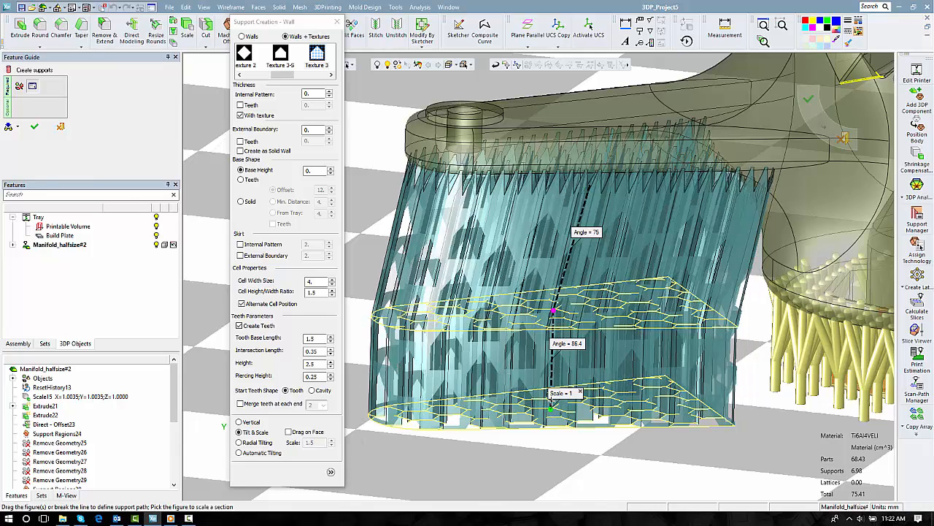
double_click(553, 393)
key(BackSpace)
text(.75)
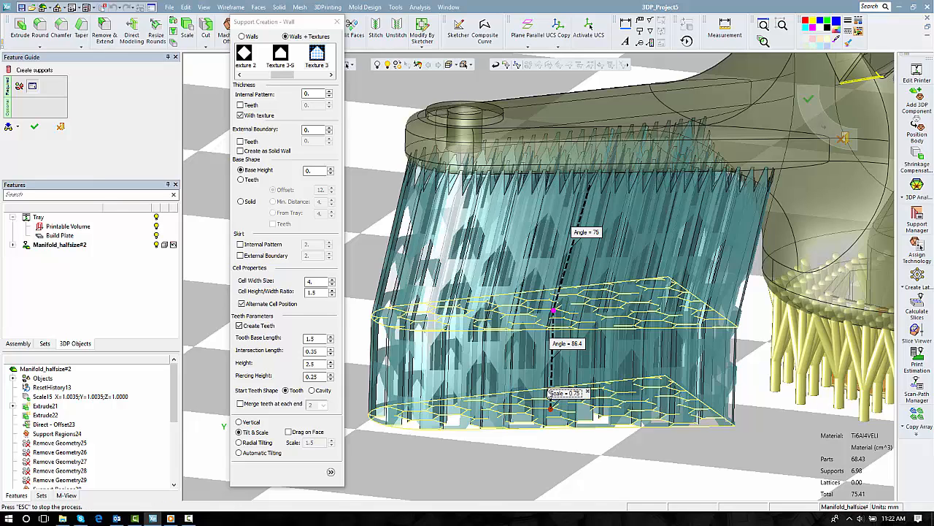
key(Return)
- Set the scale of the wall support's middle section to 0.75 and accept the edited support
click(568, 319)
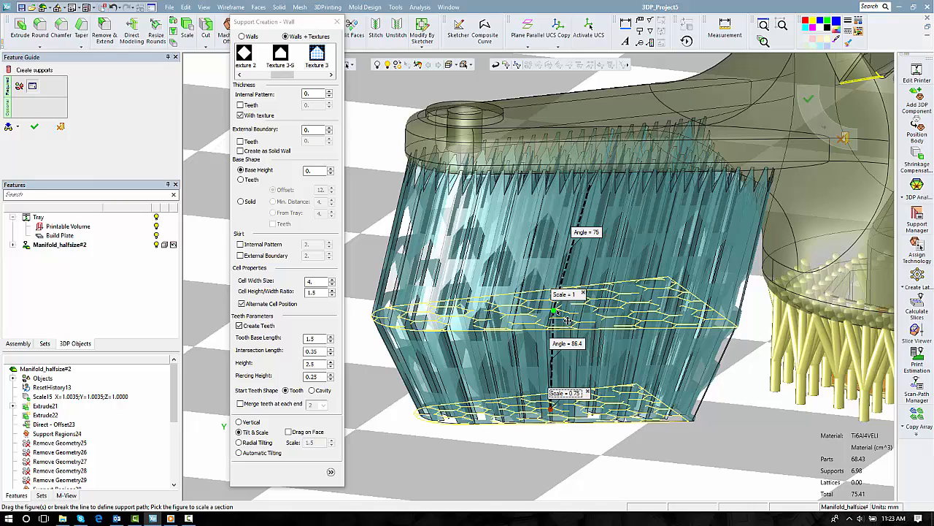
double_click(558, 295)
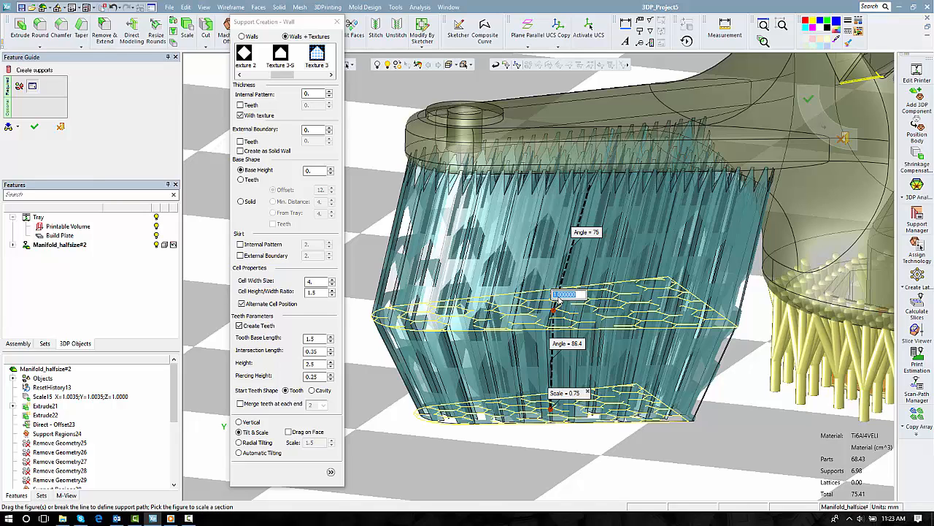
key(BackSpace)
text(.75)
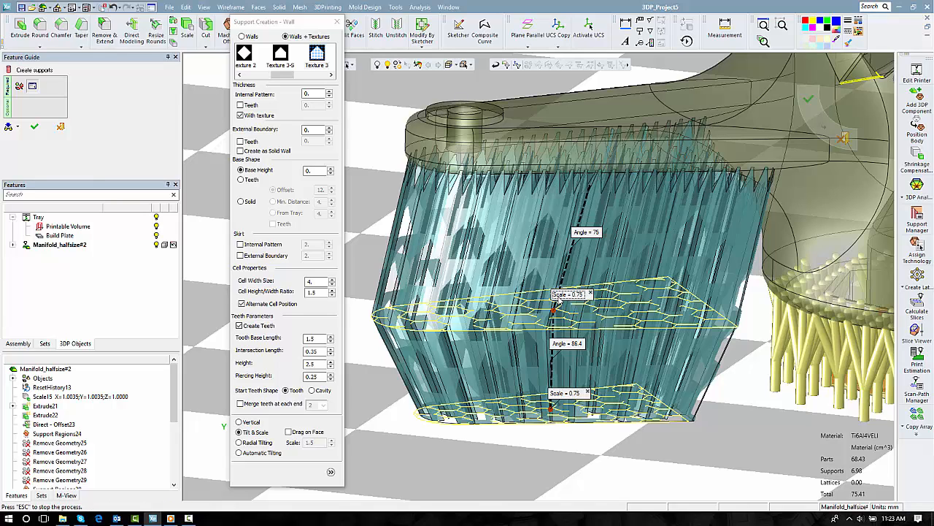
key(Return)
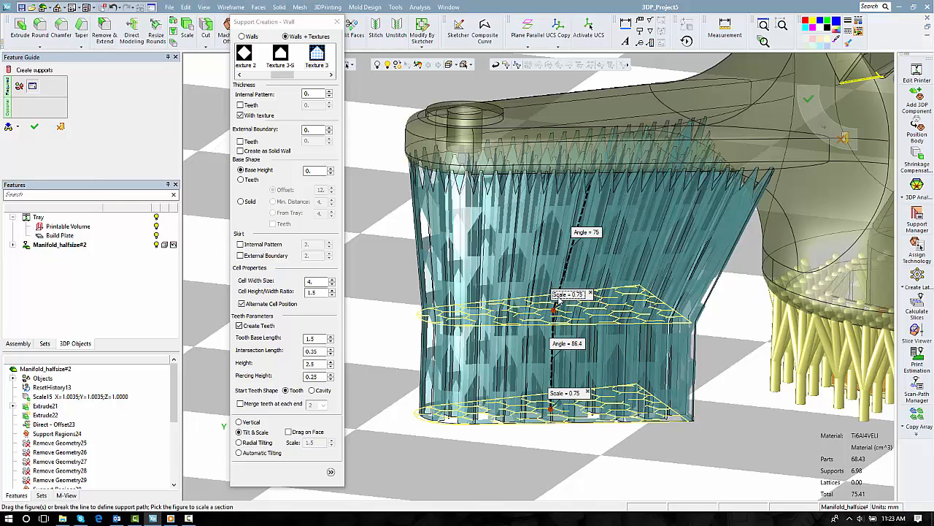
click(34, 129)
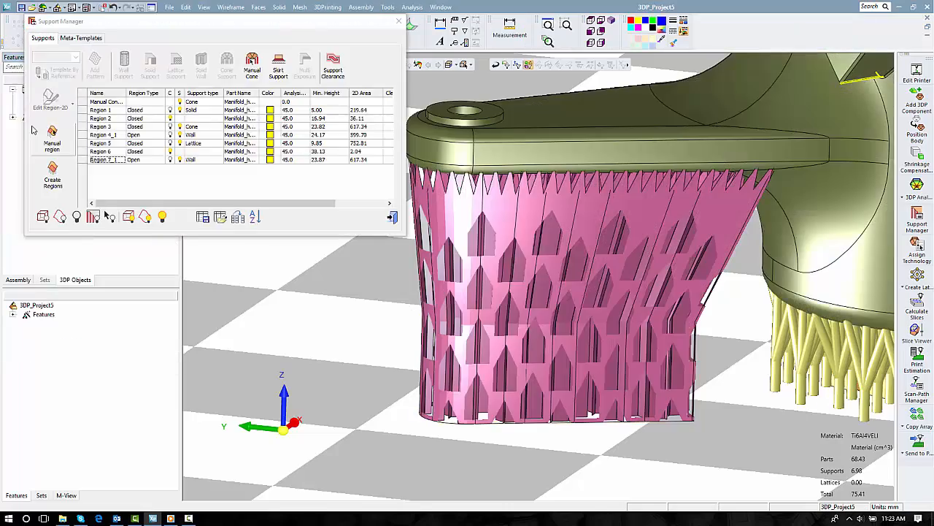
- Assign the Part LT60 technology to Object 22_1 of the manifold and expand the list of its supports
double_click(65, 312)
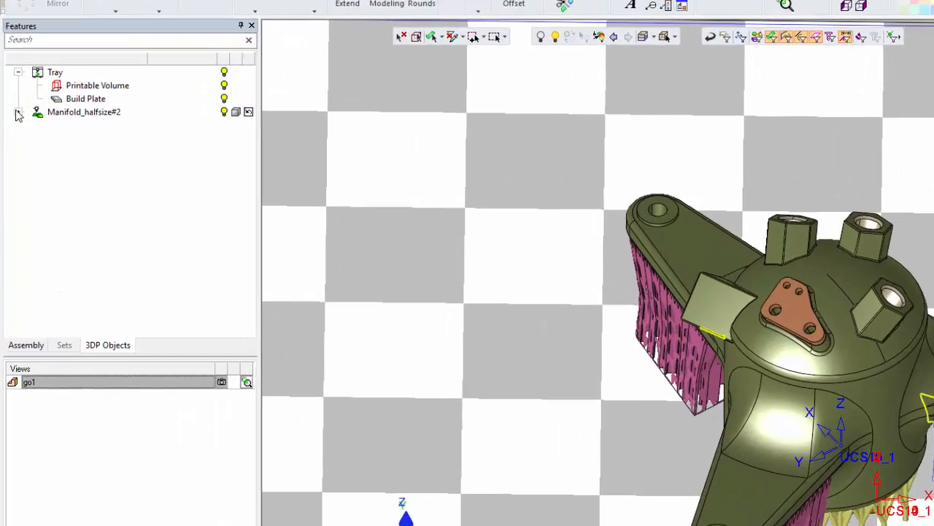
click(12, 118)
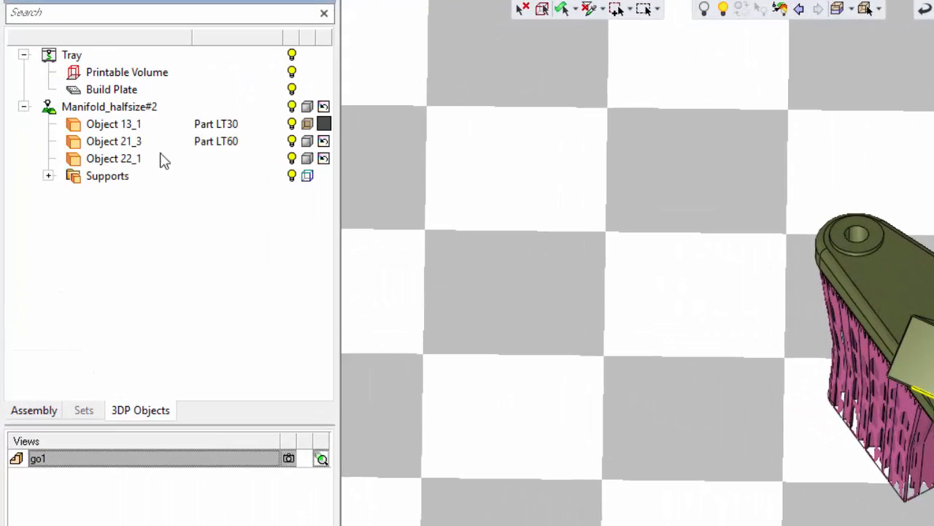
click(208, 154)
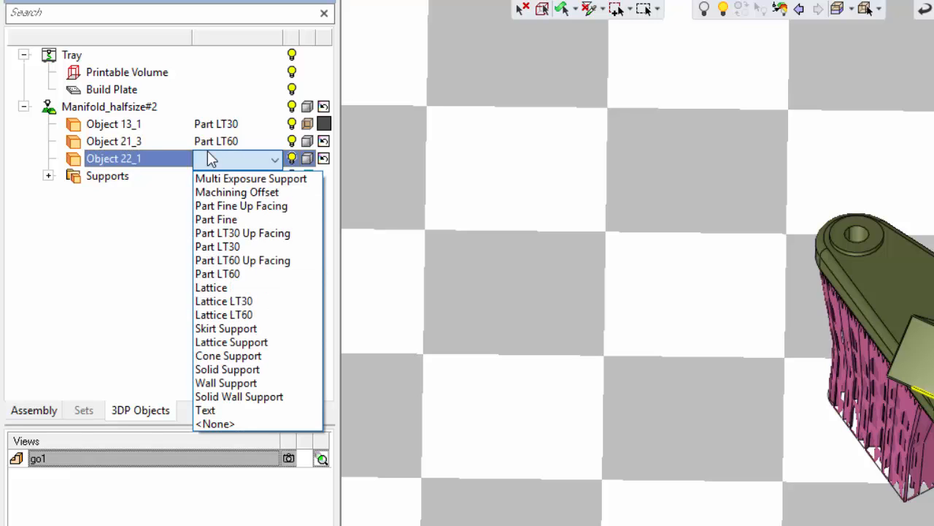
click(223, 274)
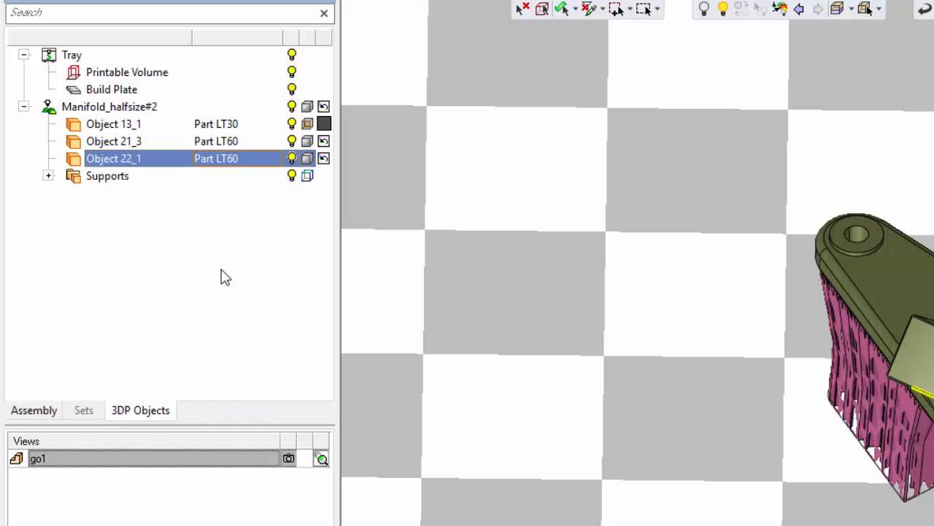
click(49, 176)
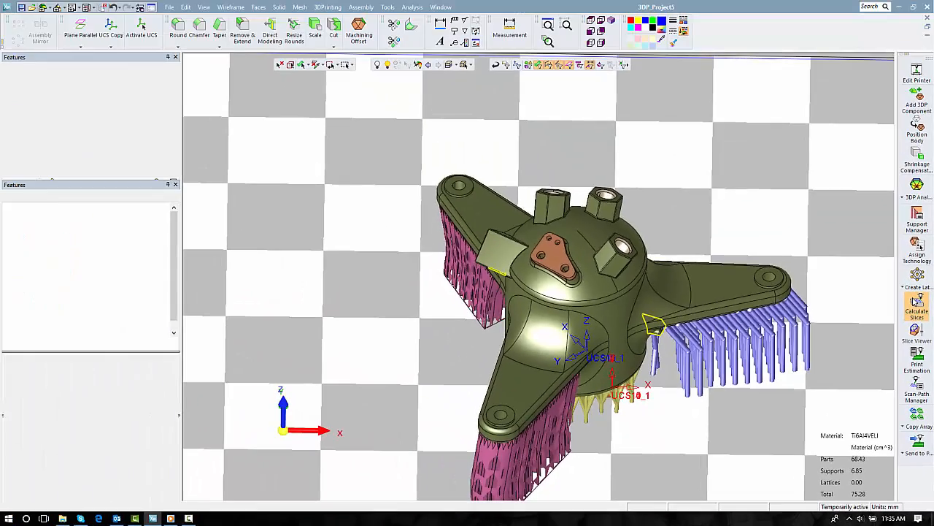
- Start the slice calculation for the manifold and open the build style settings of the Part LT30 technology
click(911, 235)
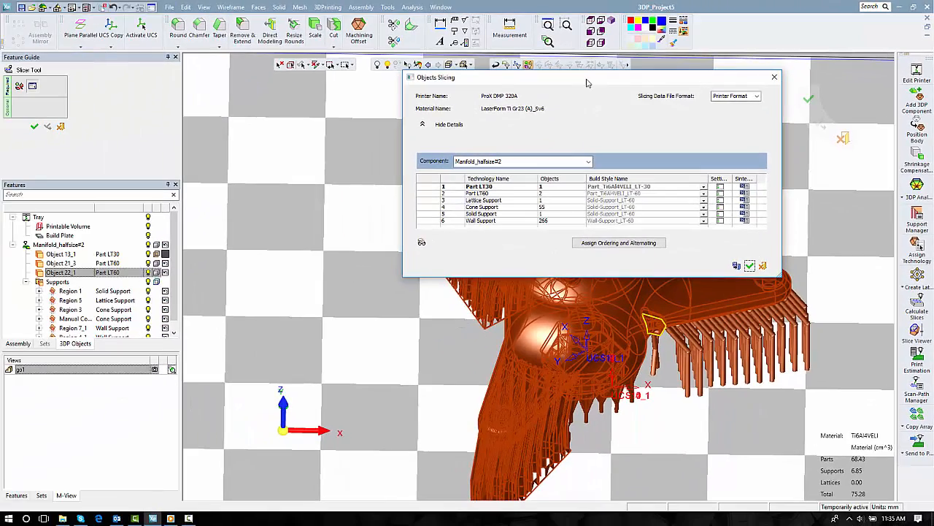
drag(586, 83, 266, 73)
click(396, 178)
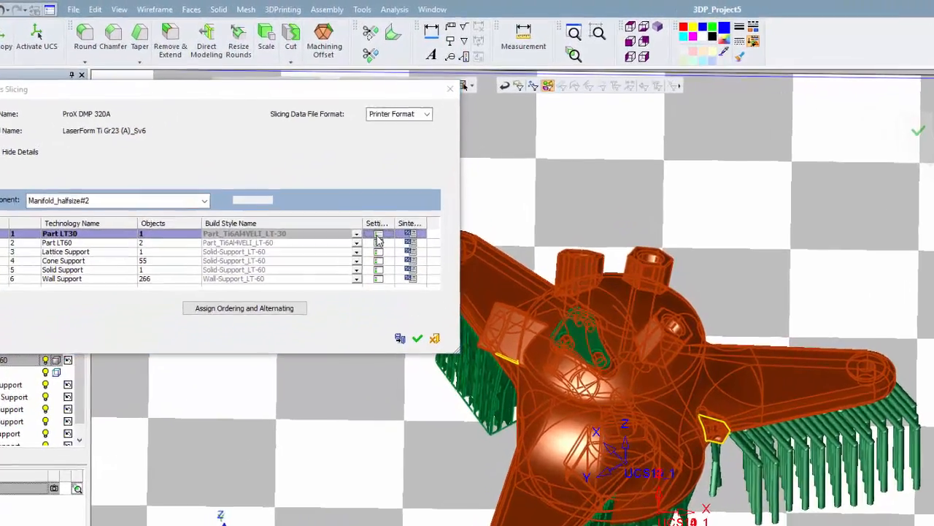
click(378, 235)
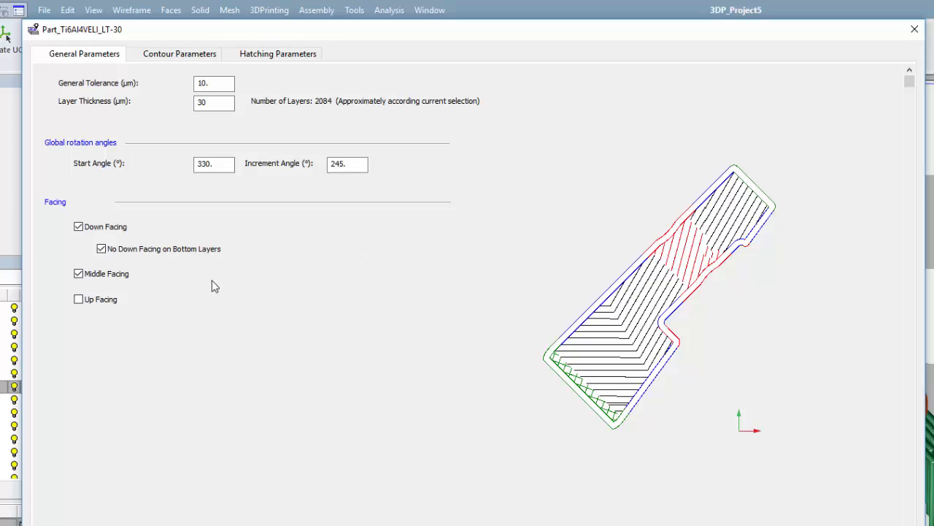
- Enable Up Facing and the Contour (C3) parameters in the Part_Ti6Al4VELI_LT-30 build style
click(79, 302)
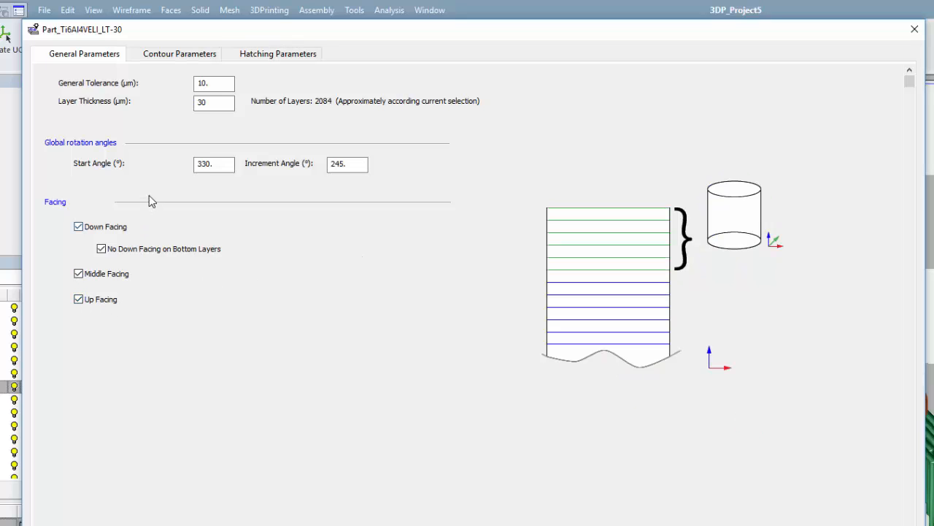
click(146, 57)
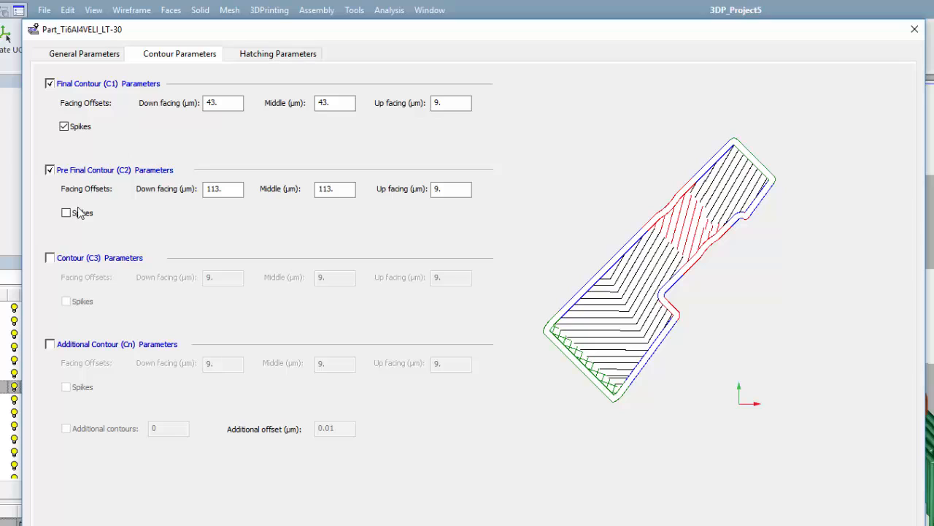
click(50, 257)
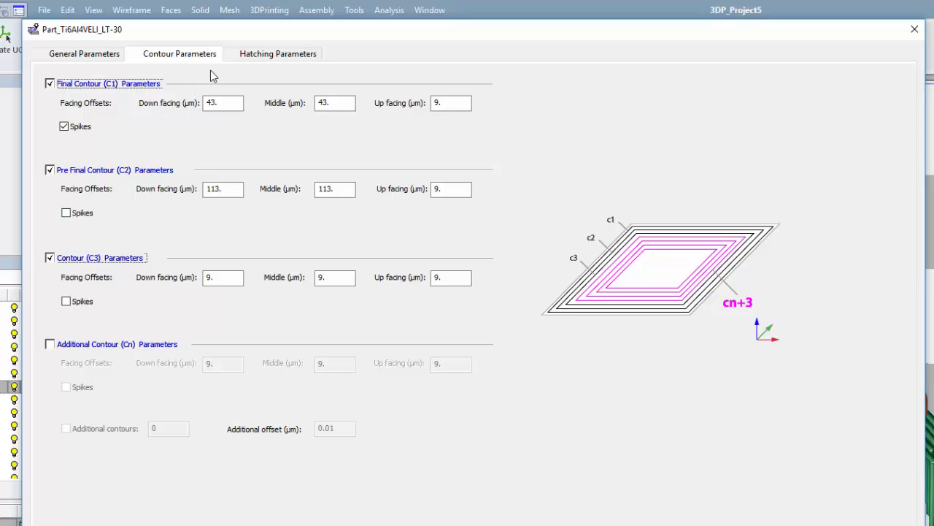
- Set the hatching of the down facing area to Strips and open the pattern choices for the middle area
click(242, 57)
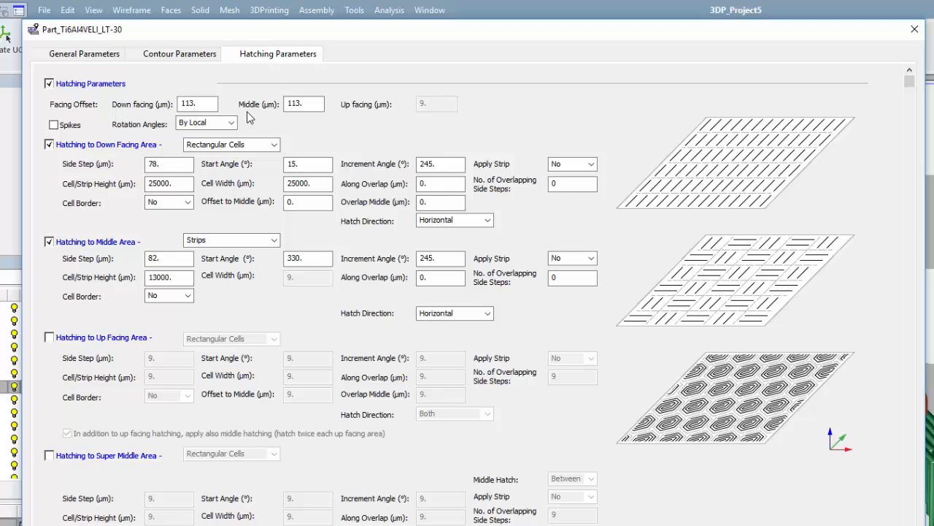
click(274, 144)
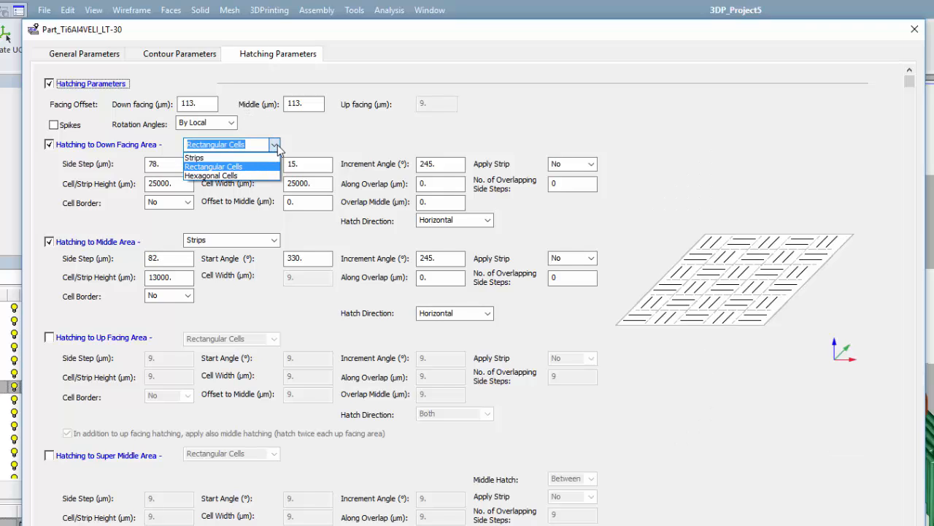
click(272, 158)
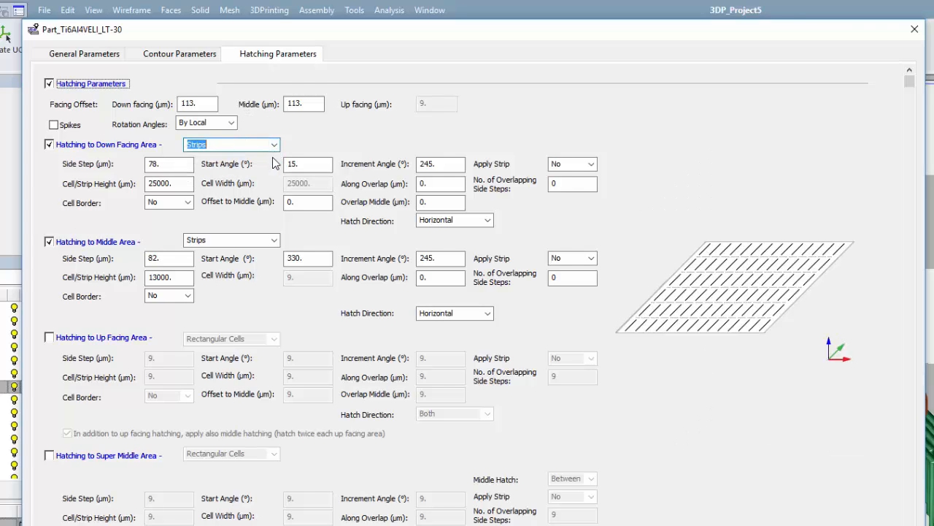
click(274, 241)
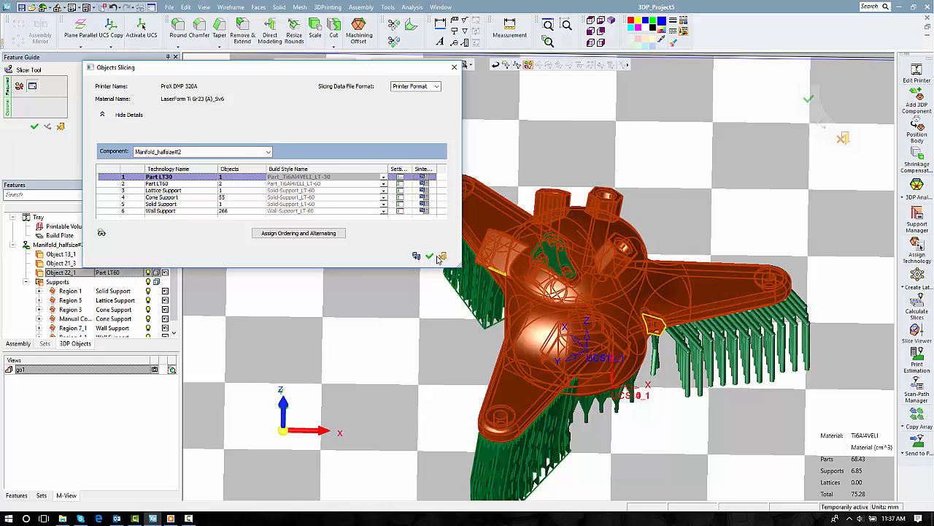
- Cancel the object slicing of the manifold without calculating the slices
click(443, 256)
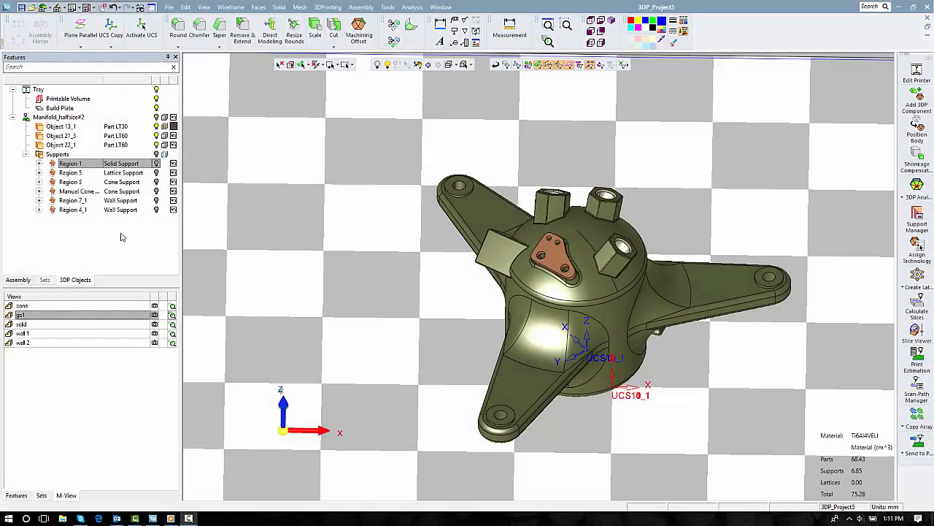
- Restore the saved view "solid" and show the Region 1 solid support and the Region 5 lattice support
click(81, 324)
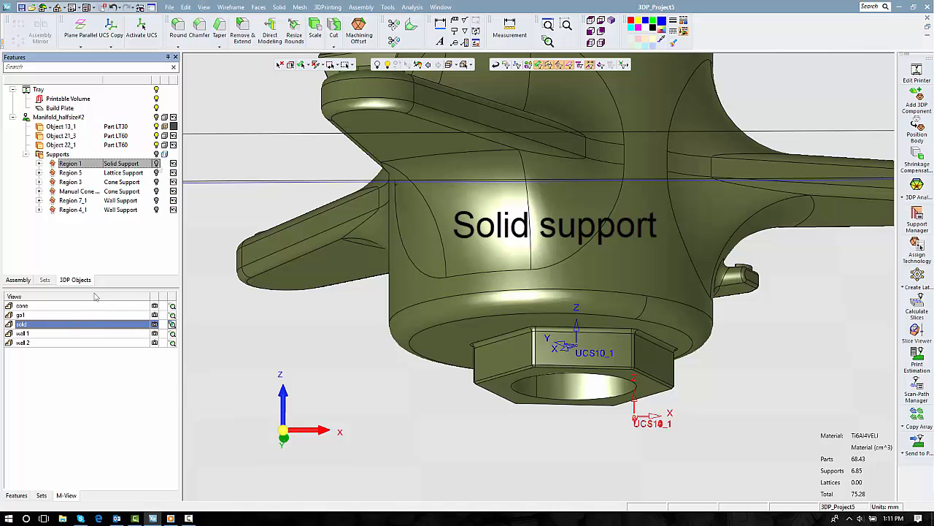
click(155, 164)
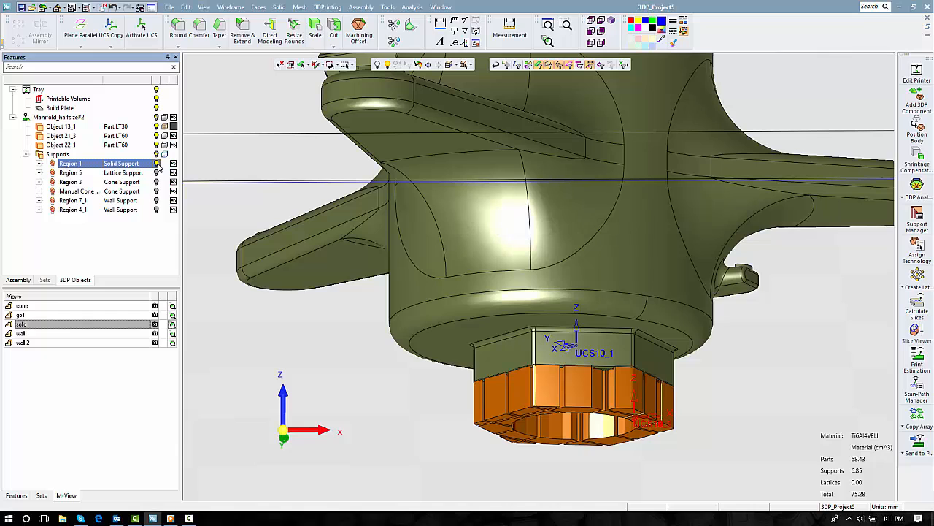
click(156, 173)
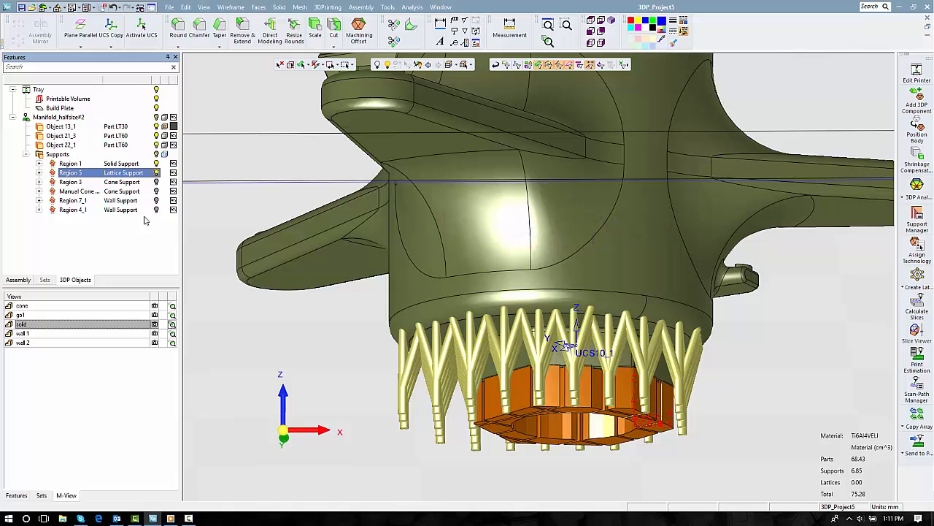
- Restore the saved view "cone" and show the Region 3 and manual cone supports
click(116, 306)
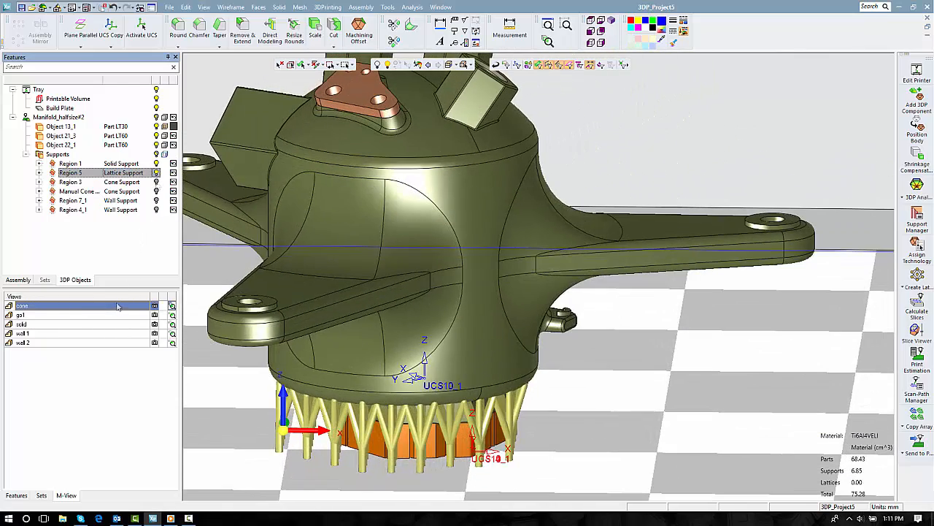
click(155, 183)
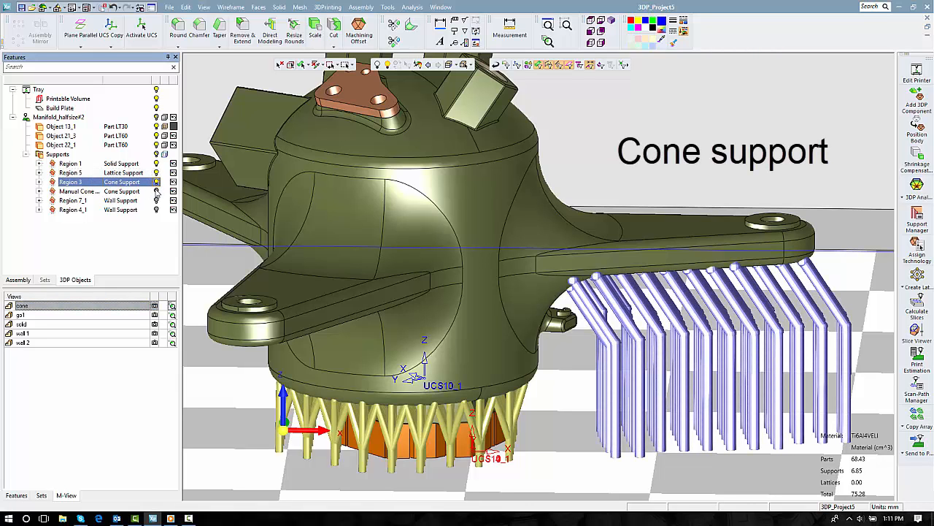
click(156, 191)
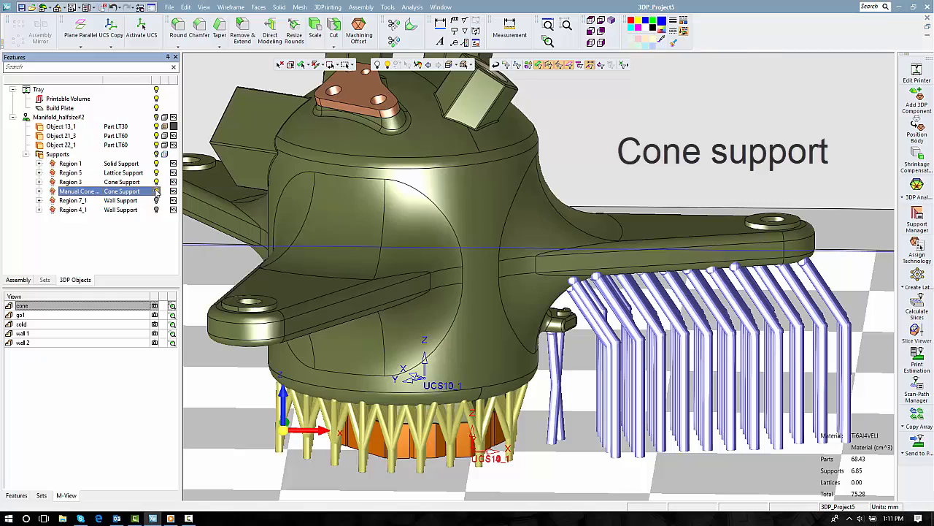
- Show the Region 7_1 wall support in the saved view "wall 1" and the Region 4_1 wall support in "wall 2"
double_click(130, 334)
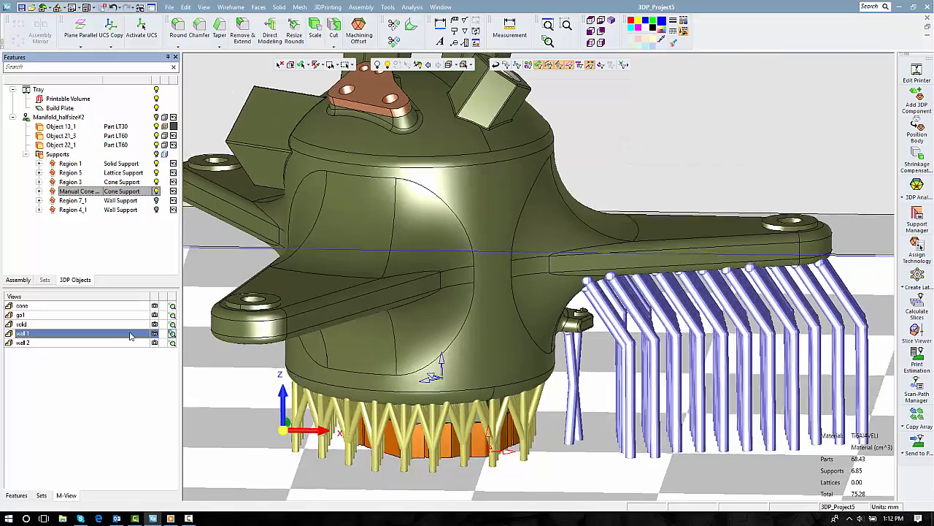
click(156, 201)
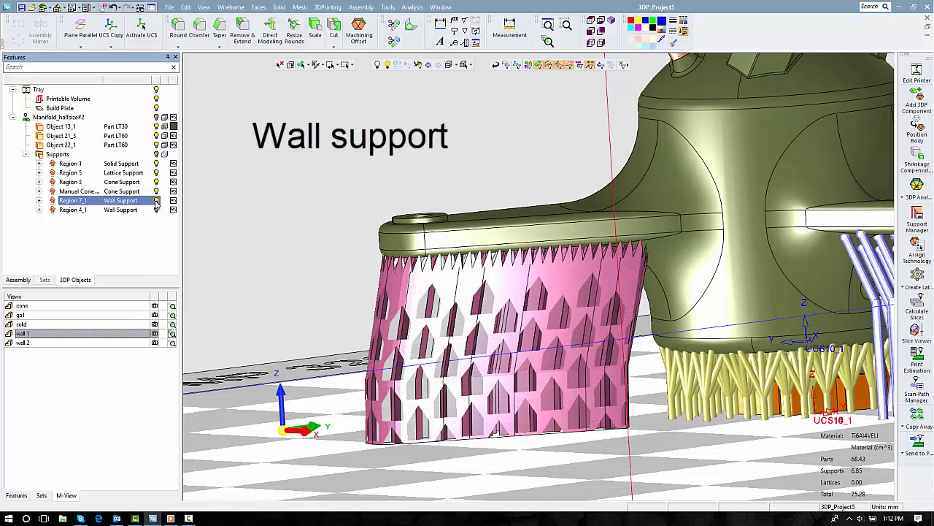
double_click(124, 343)
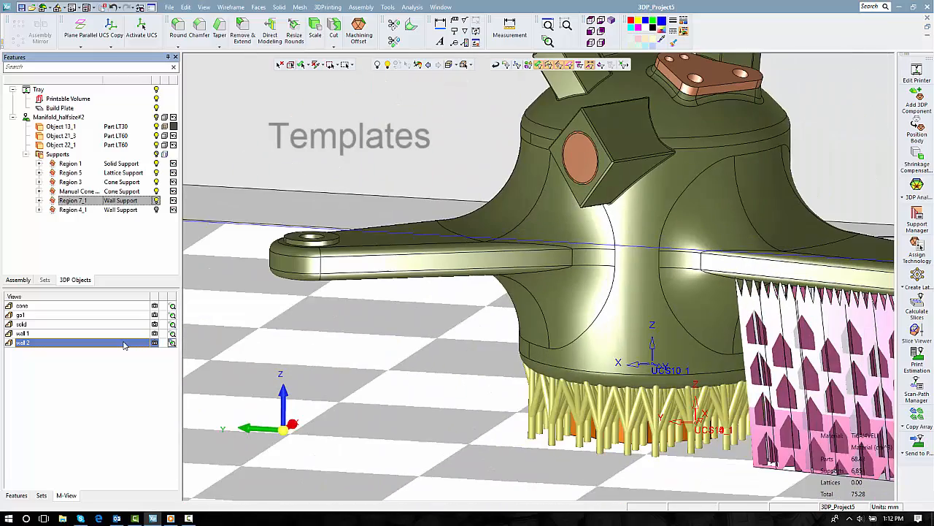
click(156, 210)
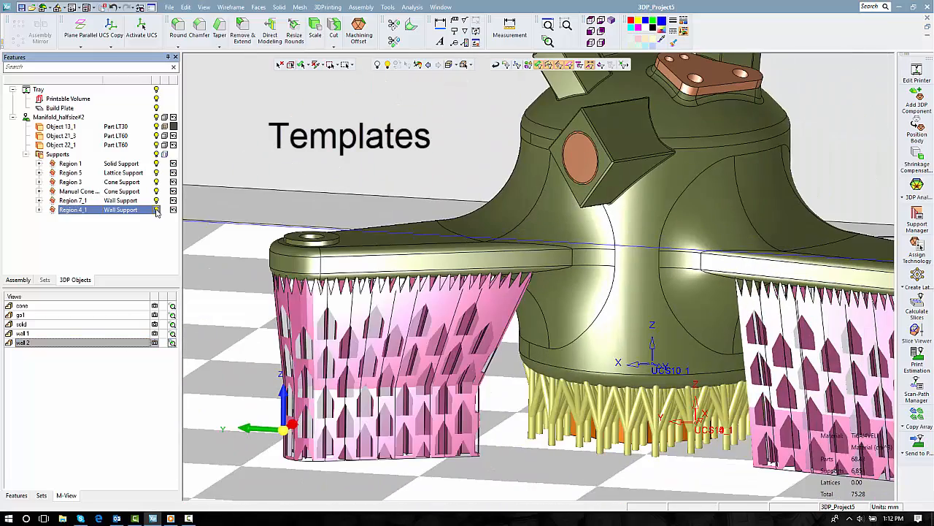